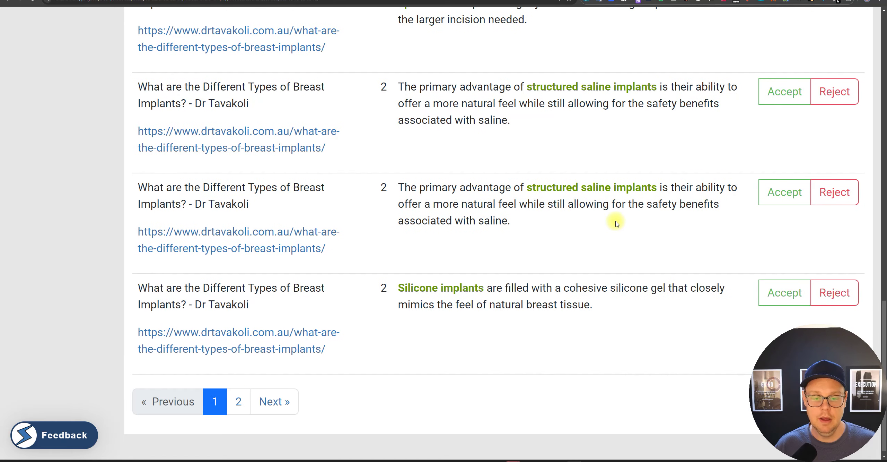
- Review the suggested placements and source pages in the inbound opportunities for the Saline vs Silicone Implants page
left_click_drag(398, 287, 617, 312)
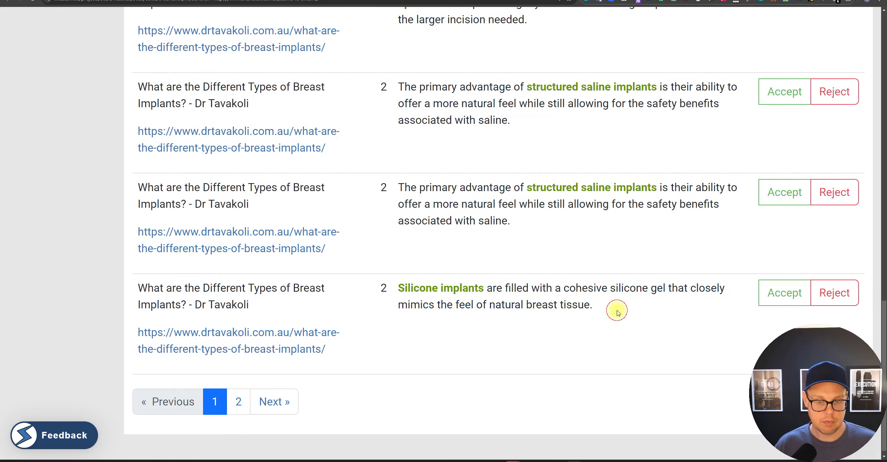
left_click_drag(581, 243, 468, 158)
left_click(467, 159)
scroll(470, 161, "up", 3)
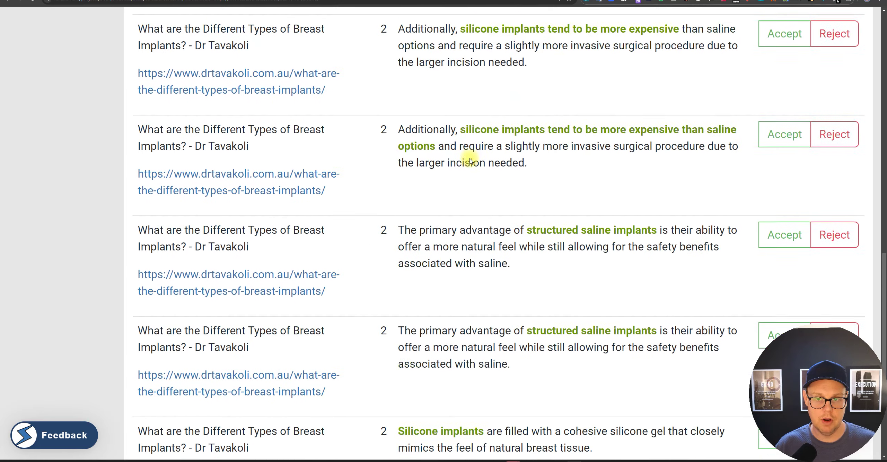
scroll(470, 162, "up", 15)
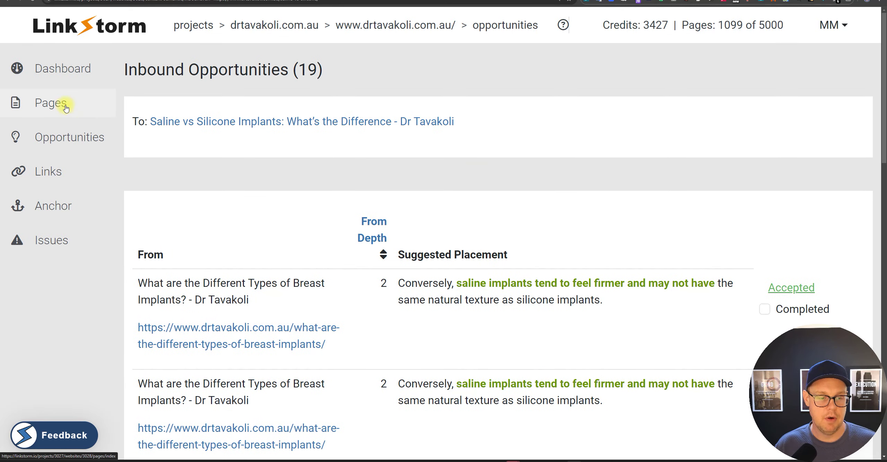
left_click_drag(123, 60, 349, 62)
left_click(349, 62)
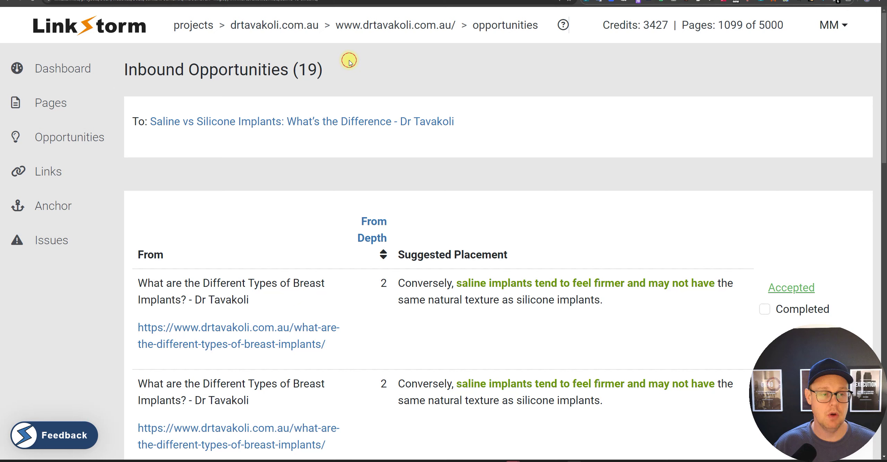
- Open the website's full list of semantic similarity link opportunities
left_click(76, 141)
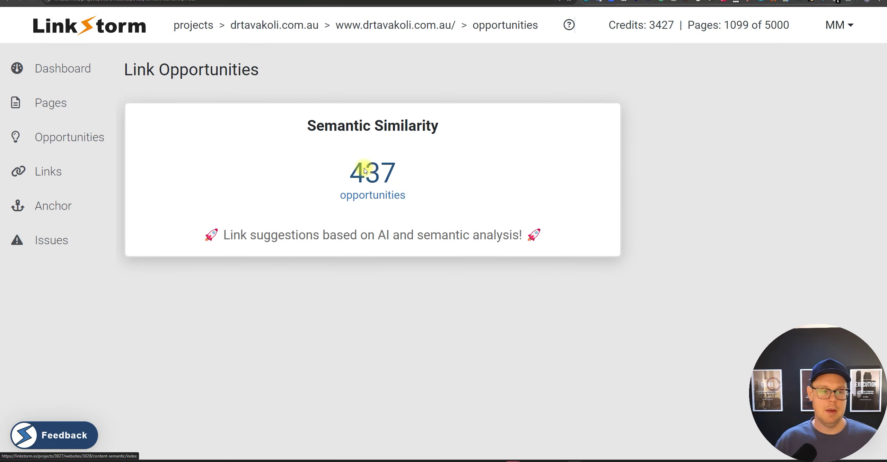
left_click(365, 170)
key("ctrl+minus")
key("ctrl+minus")
key("ctrl+minus")
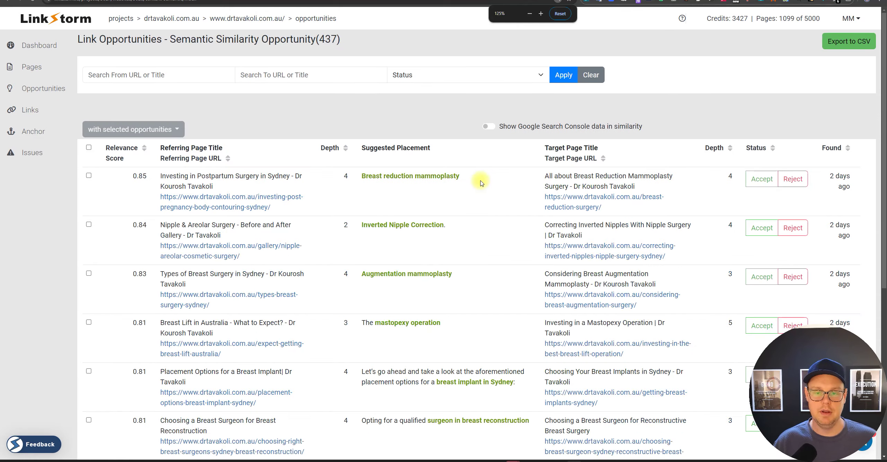
key("ctrl+minus")
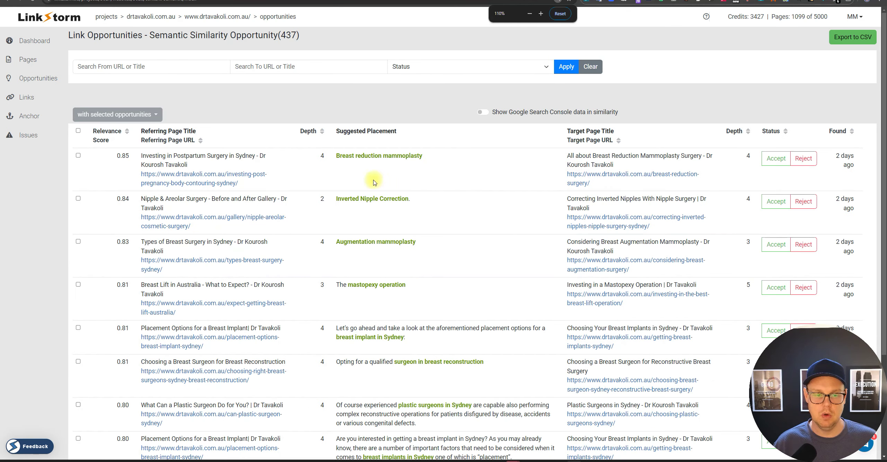
- Filter the opportunities by target URL or title for "male", replace it with "men", and empty the search field
left_click(326, 72)
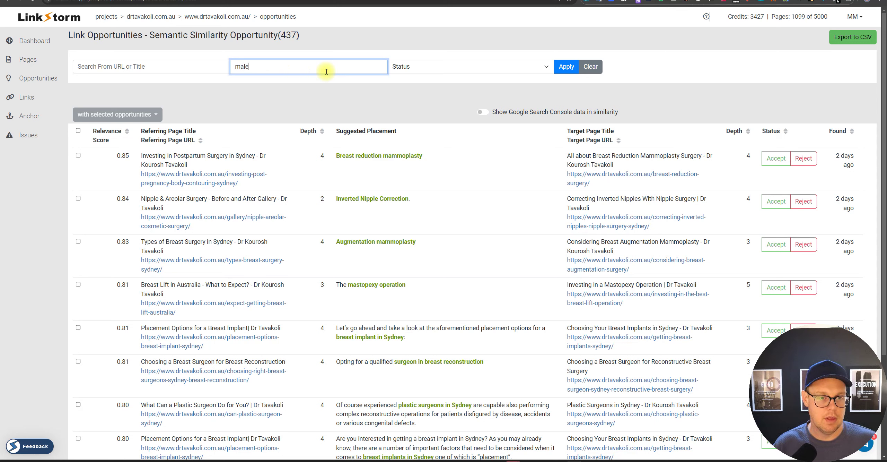
key("Return")
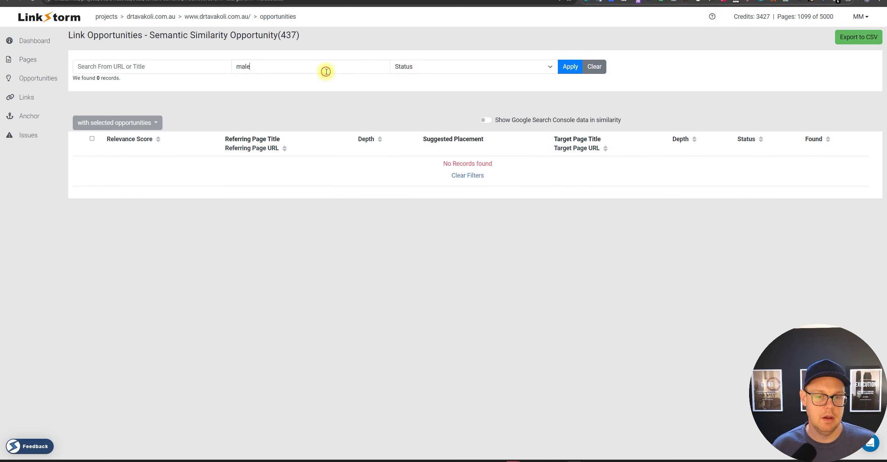
double_click(326, 71)
key("Return")
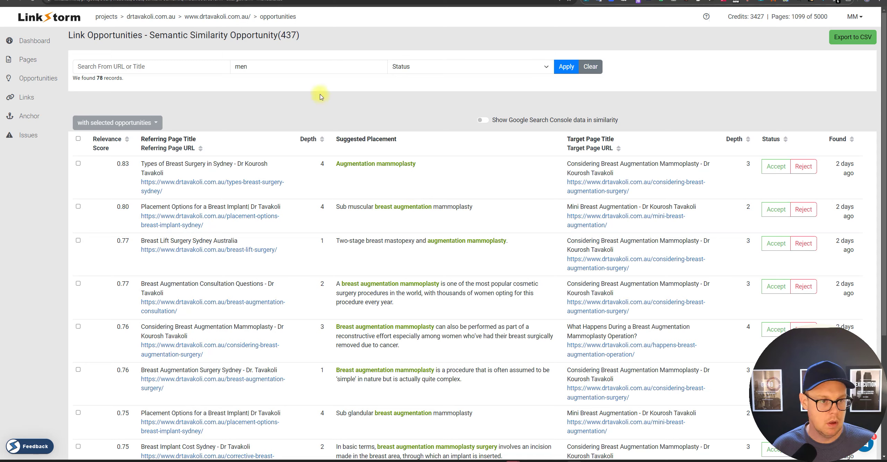
double_click(292, 74)
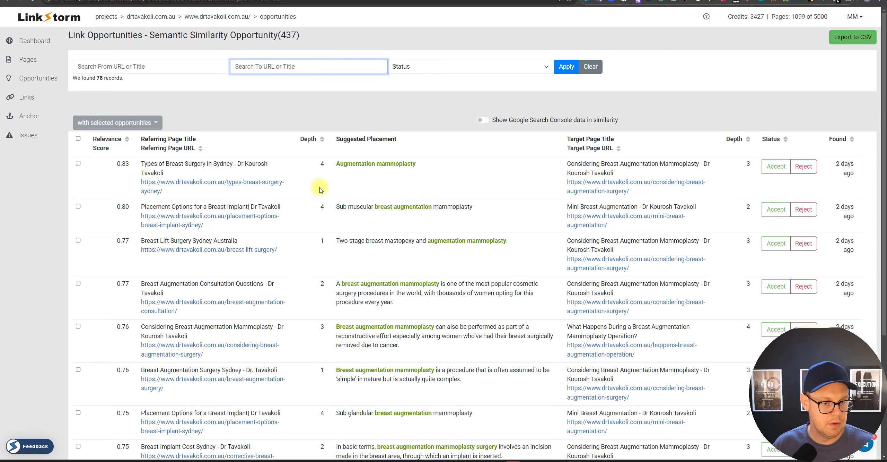
- Examine the relevance scores, referring pages and suggested anchor placements of the filtered opportunities
key("ctrl+plus")
key("ctrl+plus")
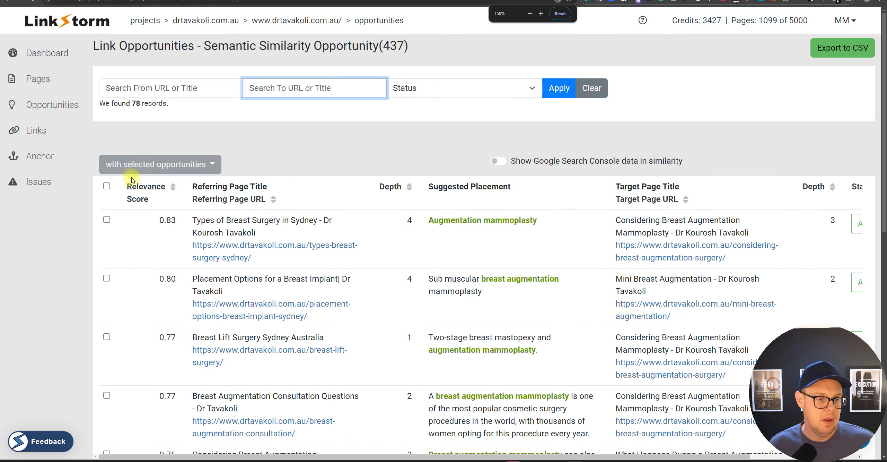
key("ctrl+plus")
left_click(201, 216)
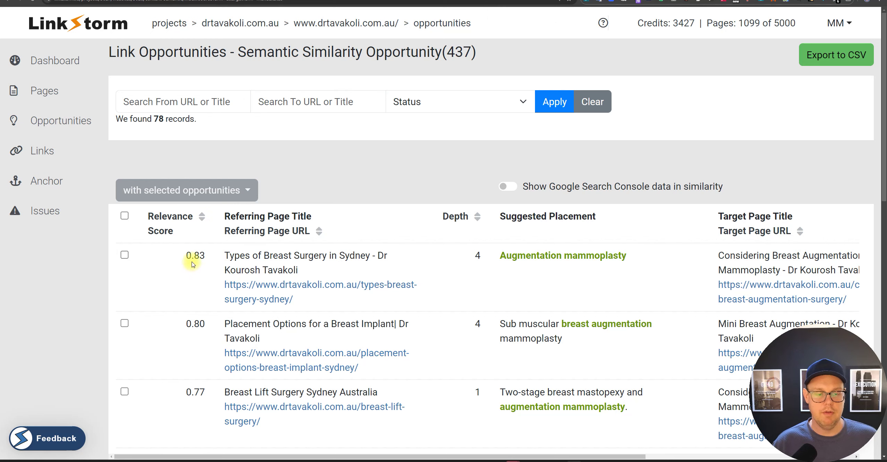
key("ctrl+minus")
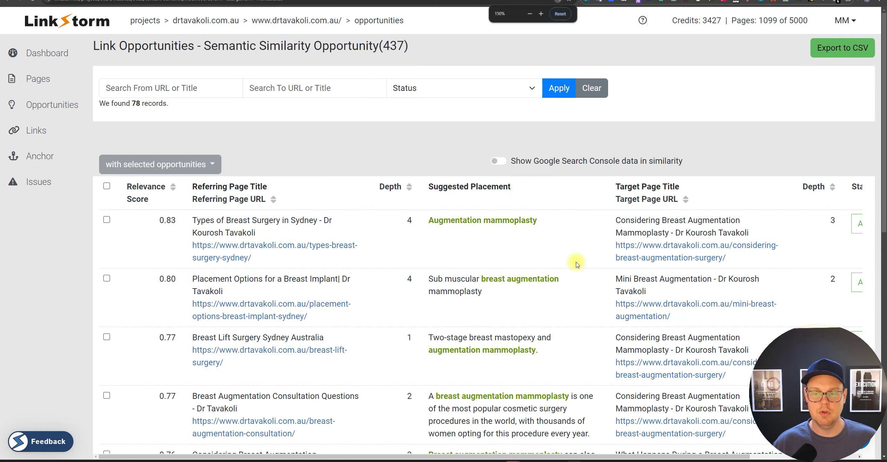
scroll(576, 264, "down", 1)
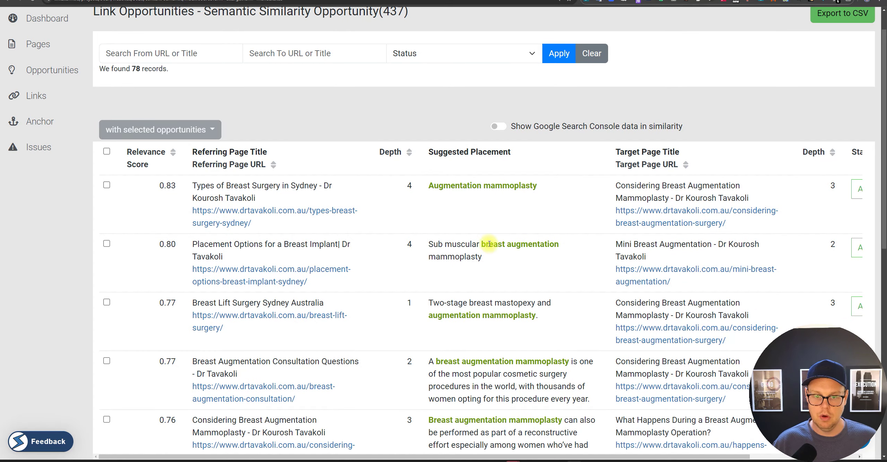
scroll(503, 259, "down", 4)
scroll(506, 265, "down", 8)
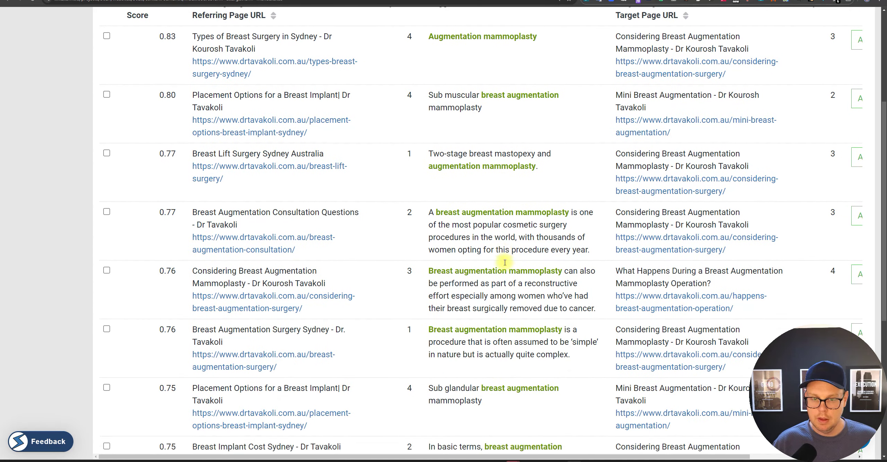
scroll(503, 257, "up", 2)
scroll(503, 256, "up", 9)
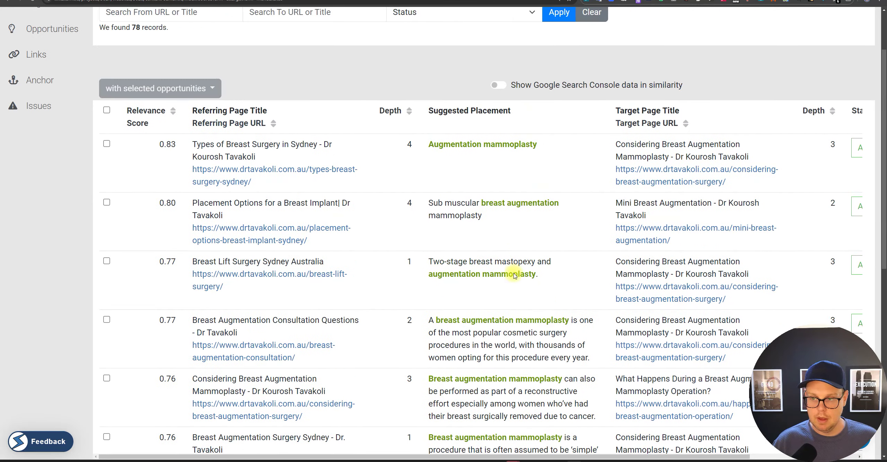
- Examine the target pages, their depth and the accept or reject status choices of the filtered opportunities
left_click_drag(535, 457, 642, 457)
key("ctrl+minus")
key("ctrl+minus")
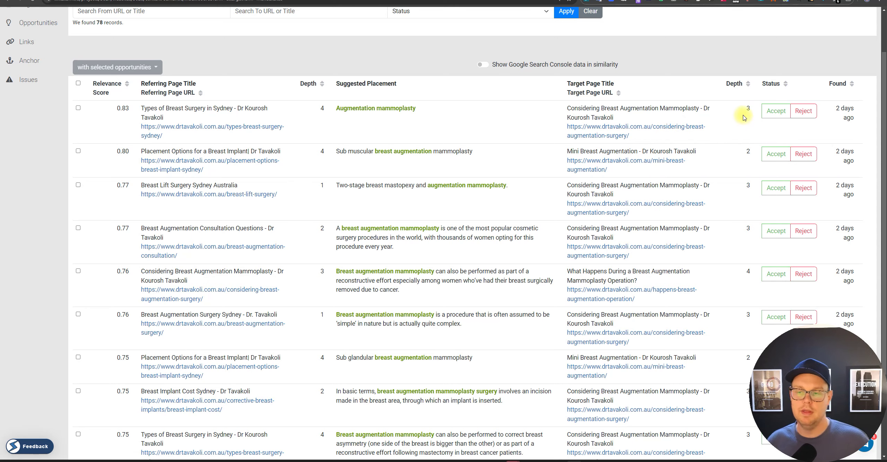
key("ctrl+minus")
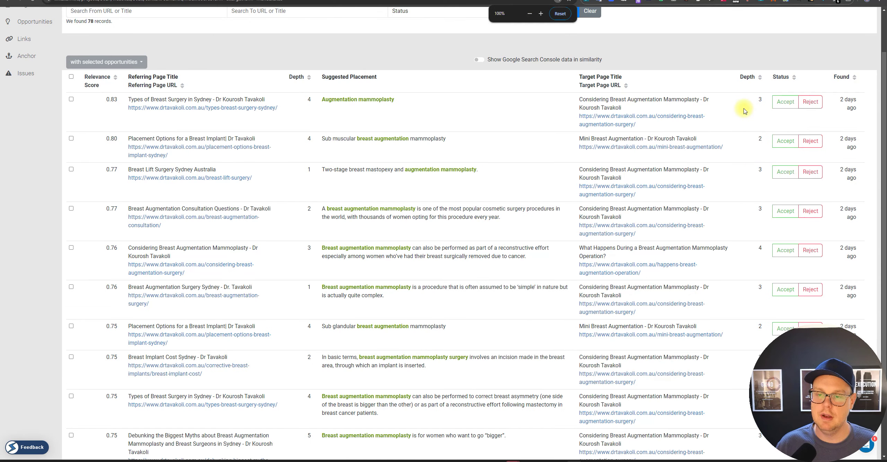
scroll(769, 101, "down", 2)
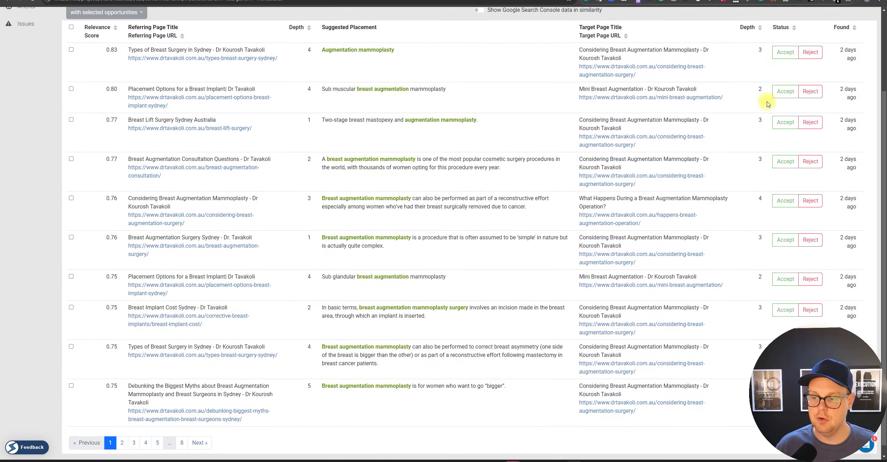
scroll(762, 114, "up", 4)
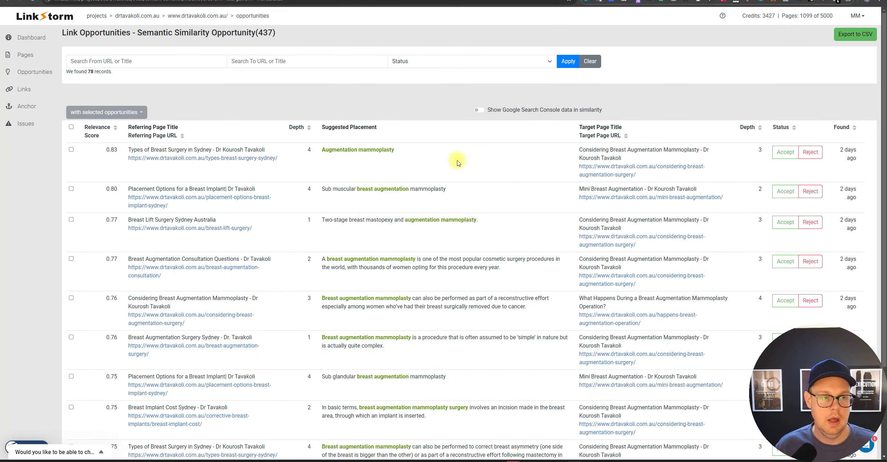
- Select all opportunities on the page and view the bulk actions available for them without applying any
left_click(71, 128)
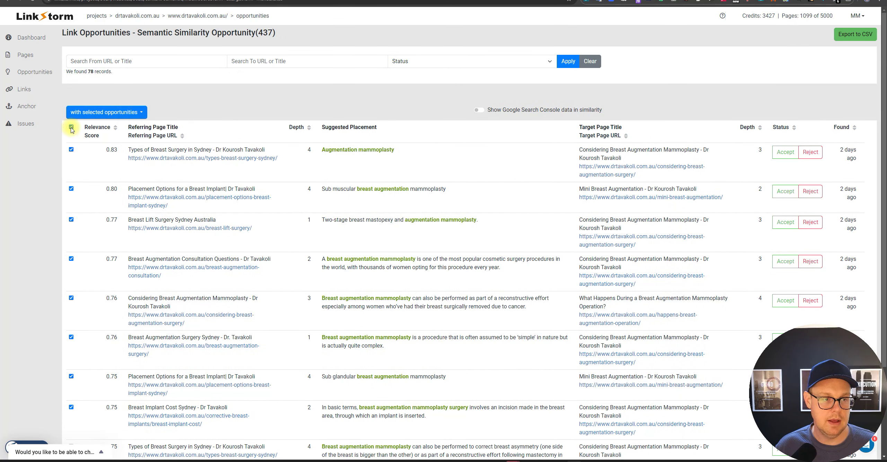
left_click(130, 112)
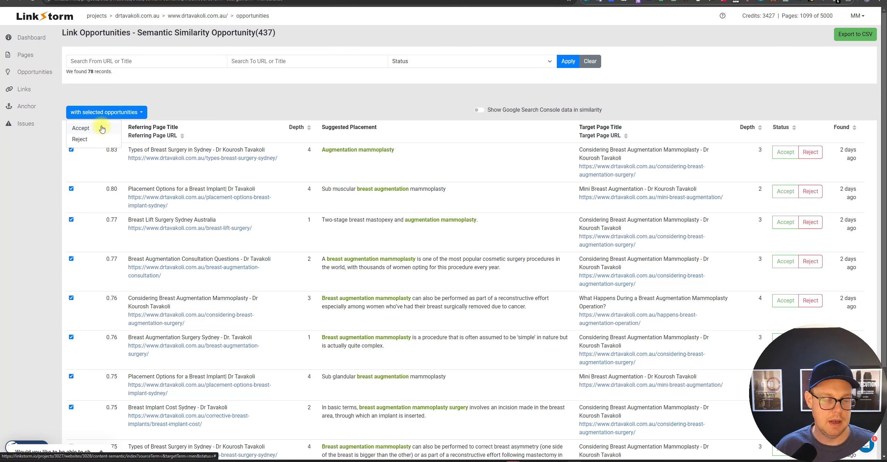
left_click(284, 106)
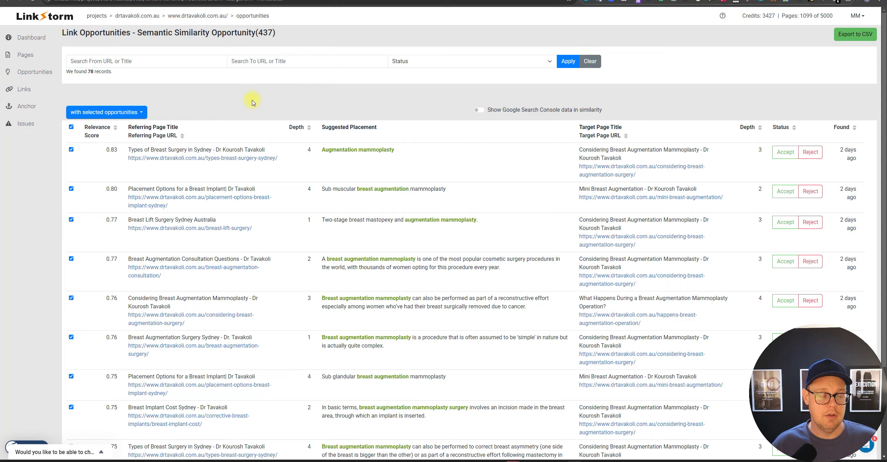
- Open the website's link issues report
key("ctrl+plus")
key("ctrl+plus")
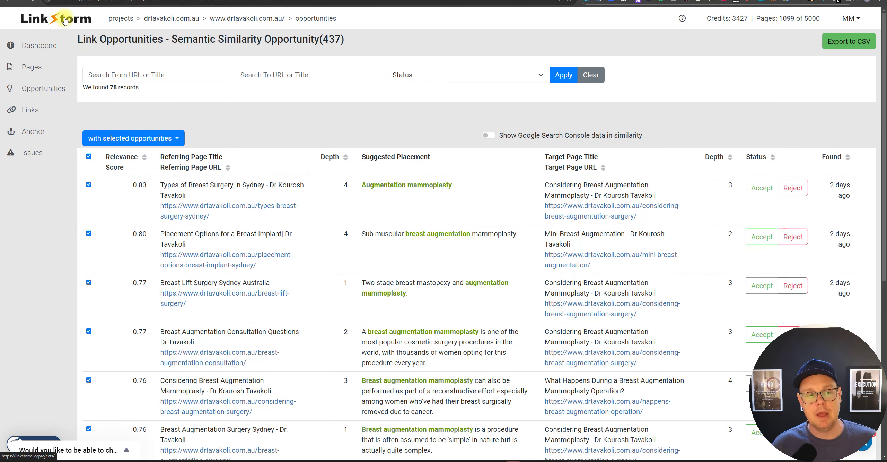
left_click(241, 126)
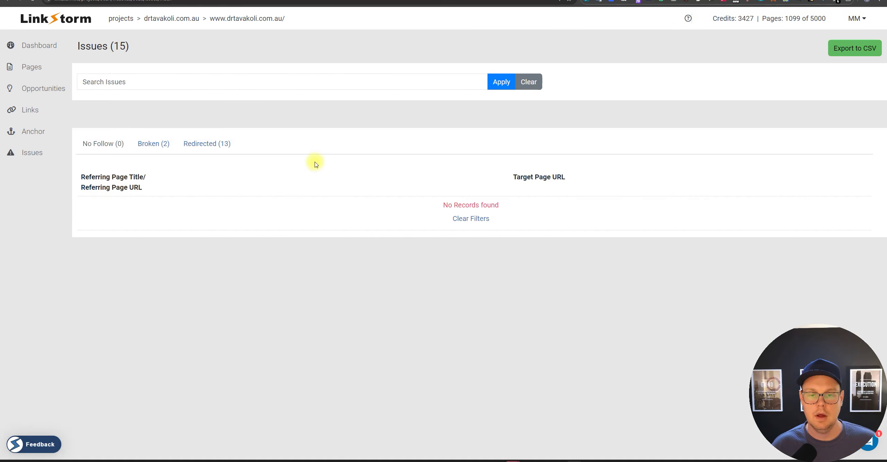
key("ctrl+plus")
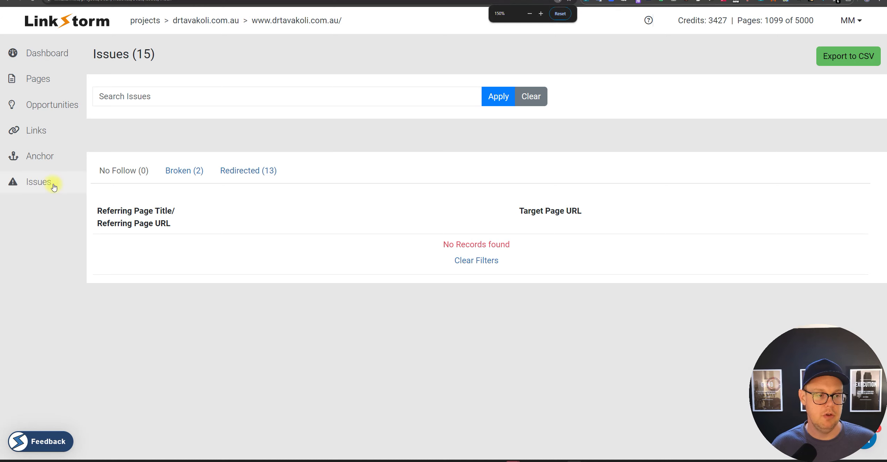
key("ctrl+plus")
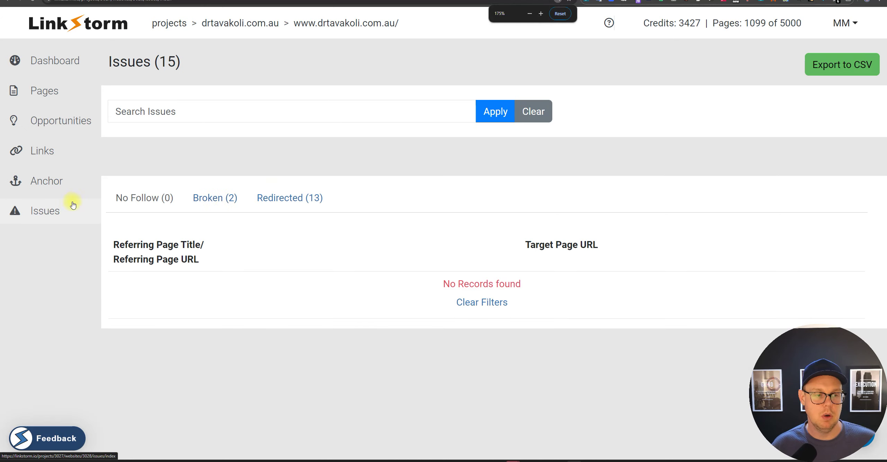
- Show the broken link issues and examine each referring page URL with its broken target URL
left_click(228, 203)
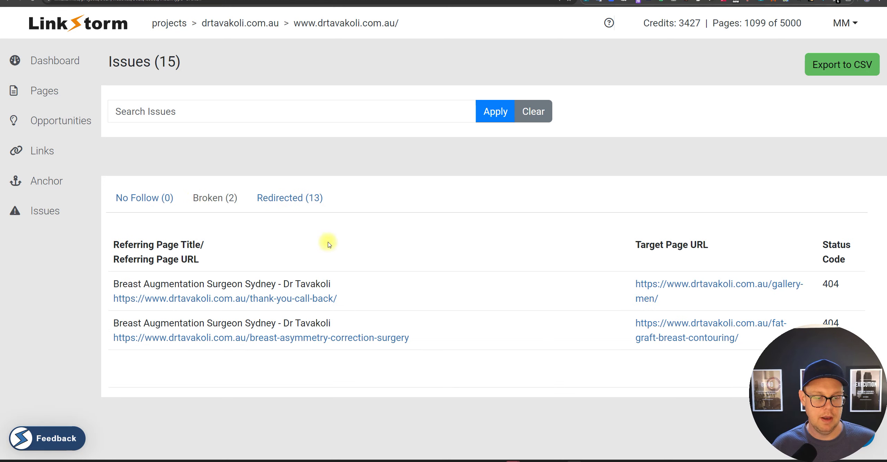
left_click_drag(369, 301, 249, 297)
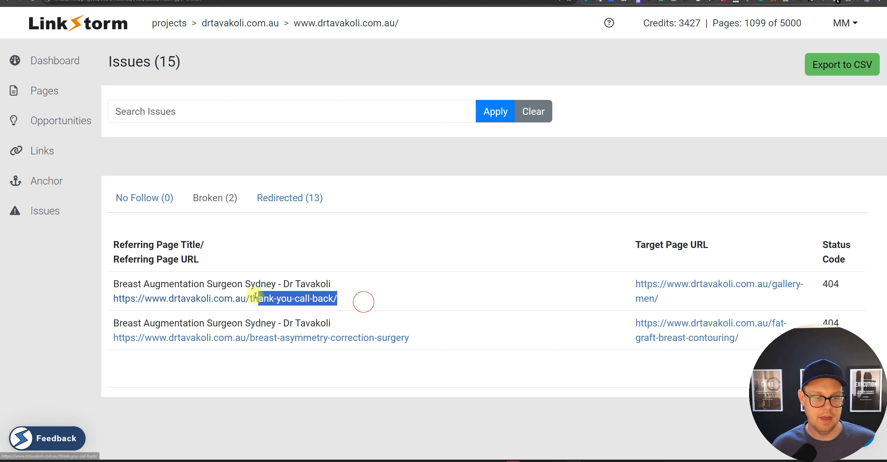
left_click_drag(621, 276, 701, 298)
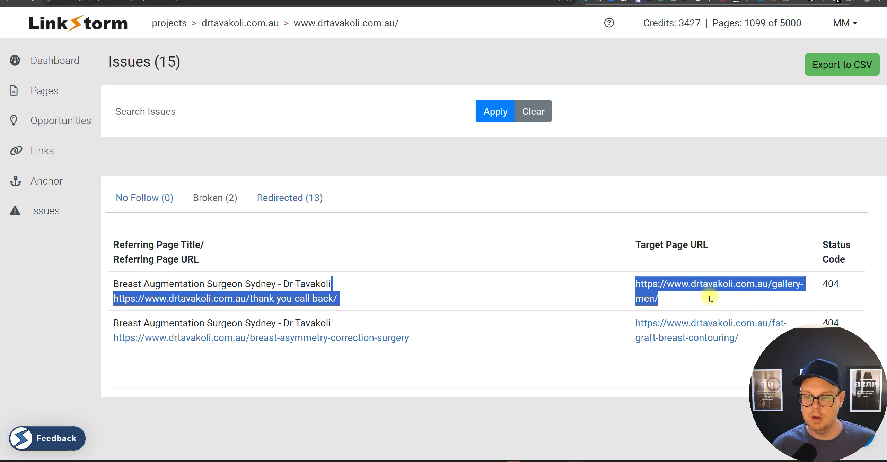
left_click(398, 381)
left_click_drag(332, 322, 271, 330)
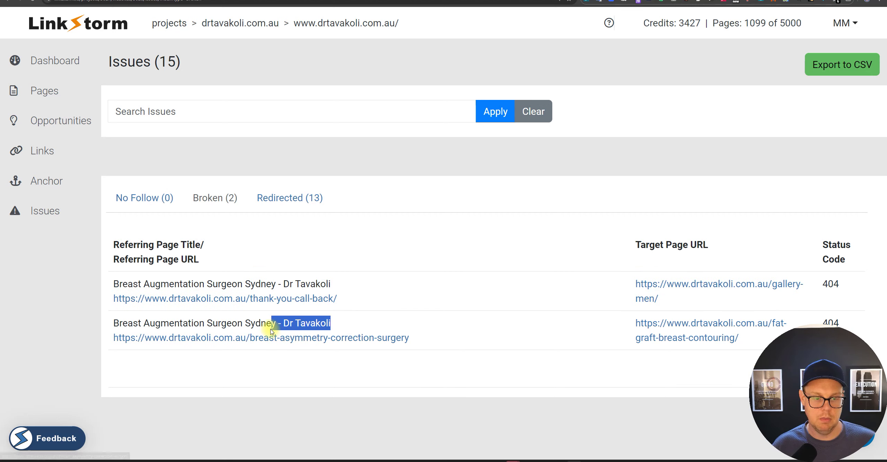
left_click_drag(436, 348, 258, 357)
left_click(623, 369)
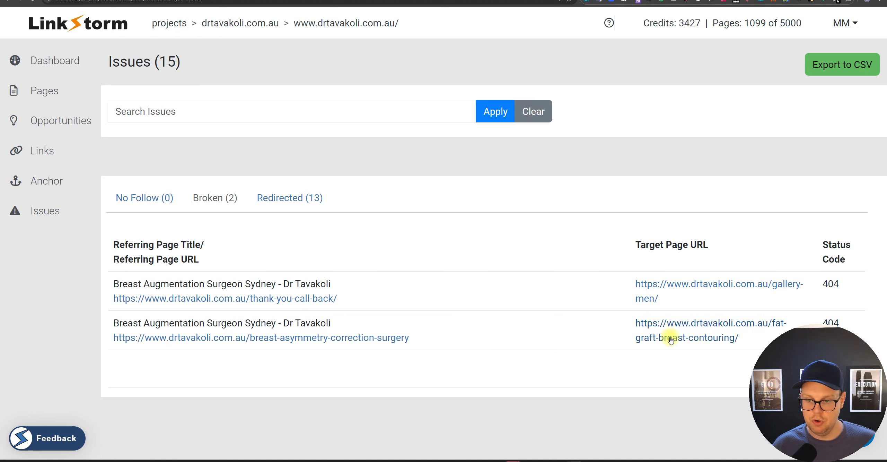
left_click_drag(617, 321, 749, 337)
left_click(717, 382)
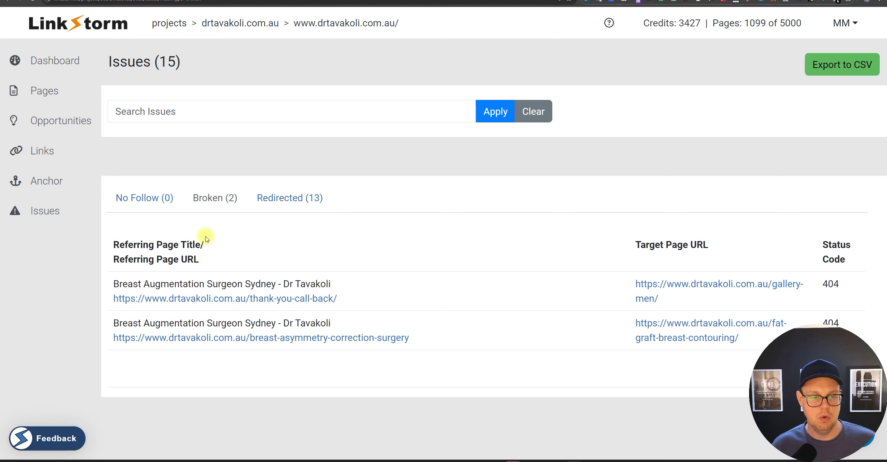
- Show the redirected link issues and look through their target and final URLs
left_click(285, 204)
scroll(347, 239, "down", 3)
scroll(309, 243, "up", 3)
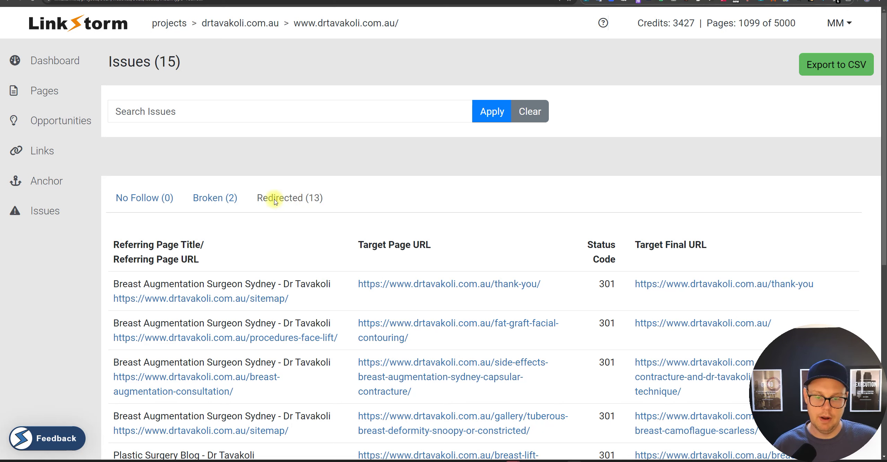
- Examine the redirect issue on the breast-augmentation-consultation page, comparing its referring page, target page and final URLs
scroll(357, 216, "down", 1)
scroll(357, 216, "down", 1)
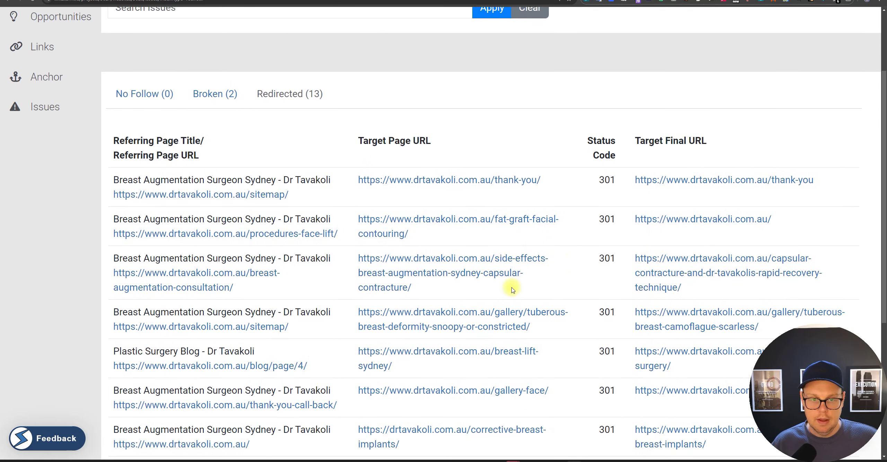
left_click_drag(283, 295, 248, 273)
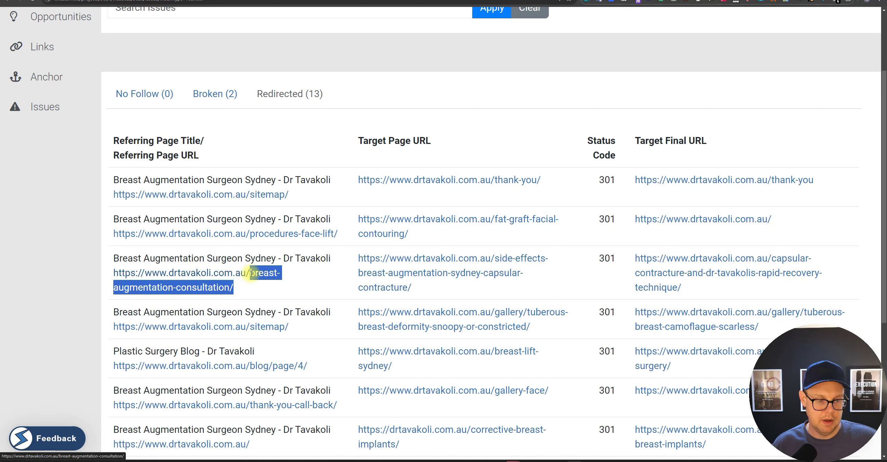
left_click_drag(527, 299, 496, 258)
left_click_drag(729, 293, 633, 258)
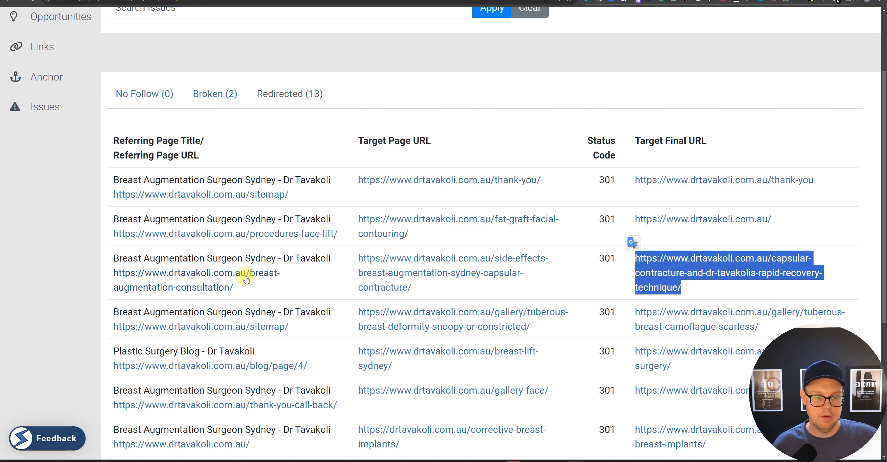
left_click(733, 294)
left_click_drag(733, 294, 614, 268)
left_click(620, 272)
- Look through the rest of the redirected links and their 301 status codes
scroll(621, 272, "down", 6)
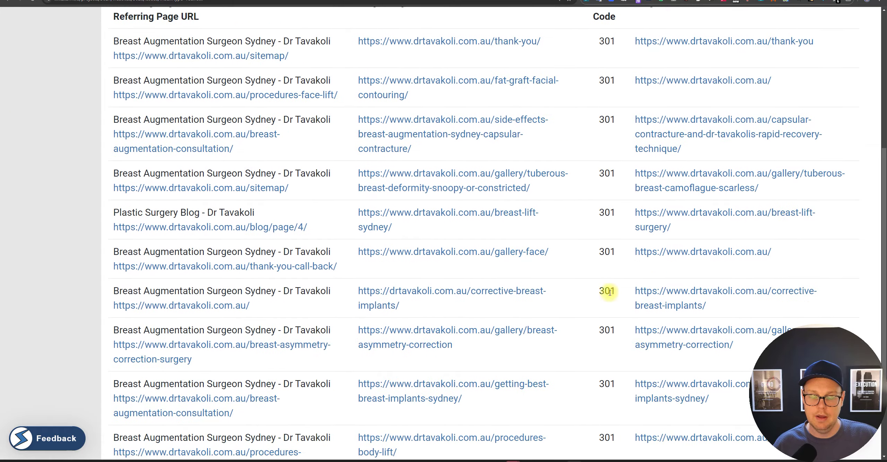
scroll(624, 349, "up", 8)
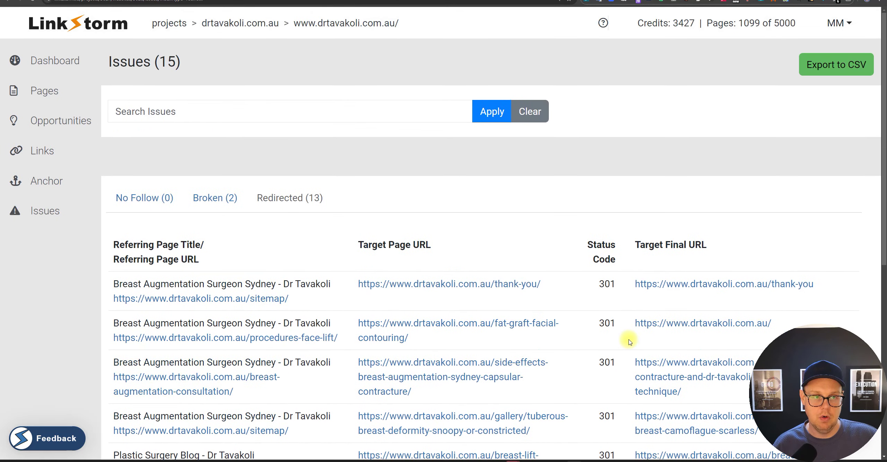
scroll(627, 340, "down", 7)
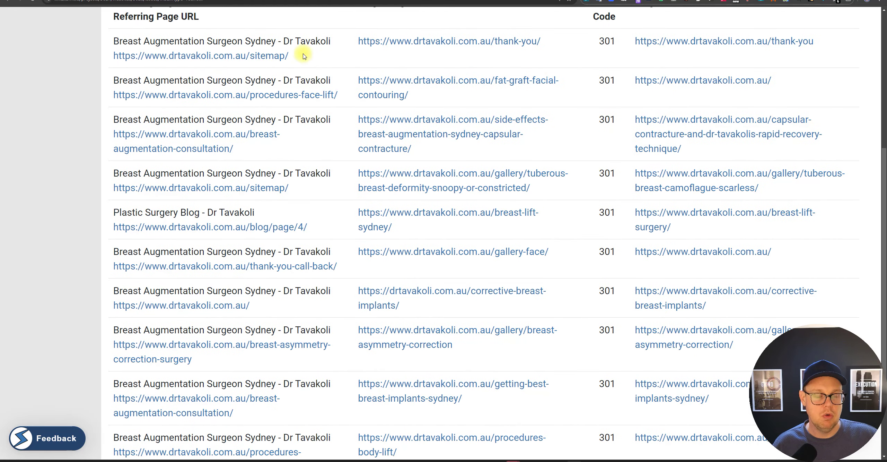
- Switch to LinkVector's Site Overview, enlarge the page to 175%, and view the link distribution and HTTP status code charts
key("ctrl+Tab")
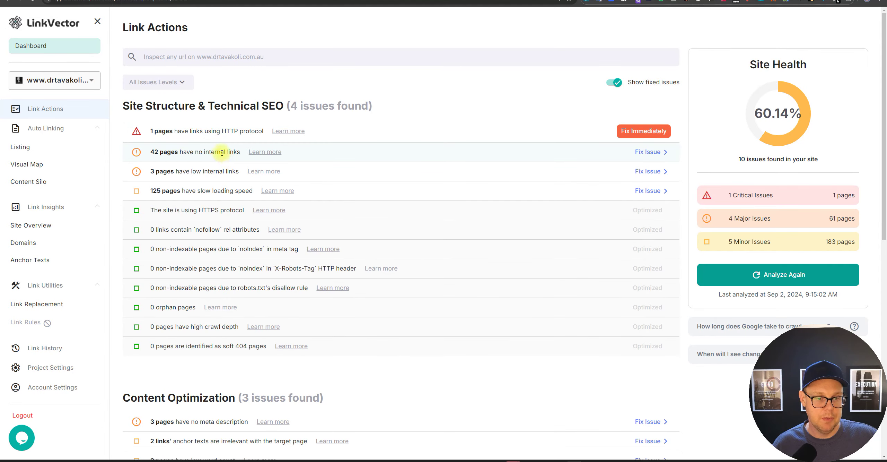
key("ctrl+Tab")
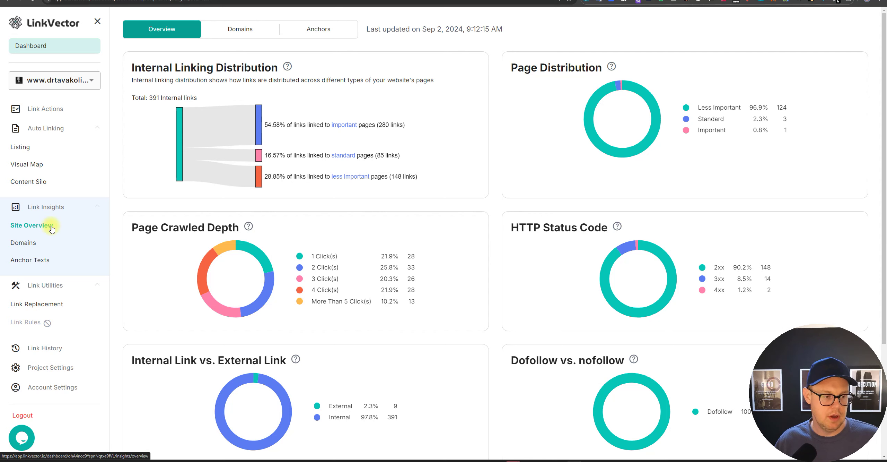
key("ctrl+plus")
key("ctrl+plus")
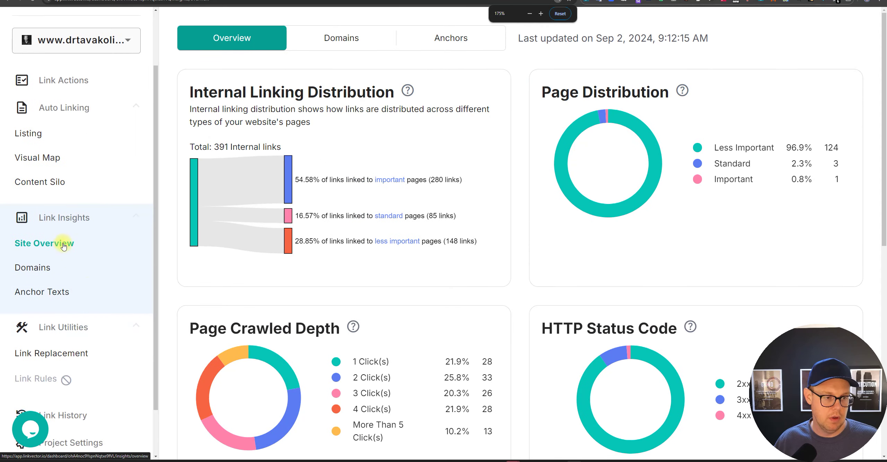
scroll(220, 243, "down", 3)
scroll(386, 221, "up", 3)
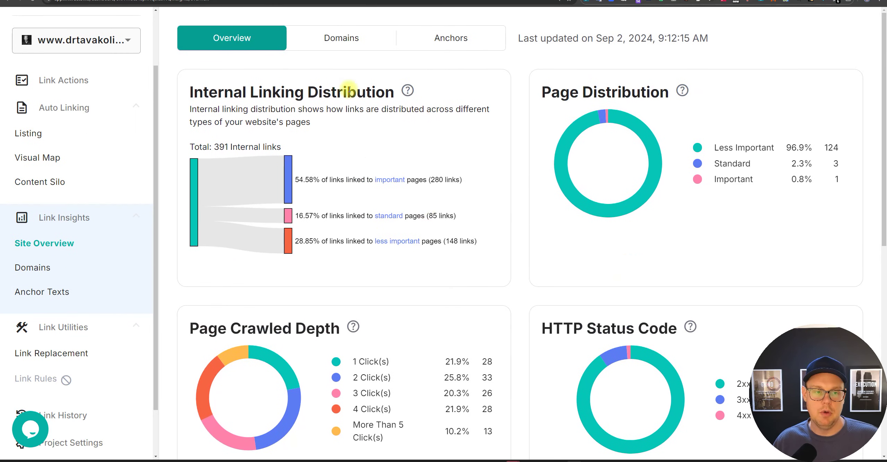
scroll(385, 124, "down", 4)
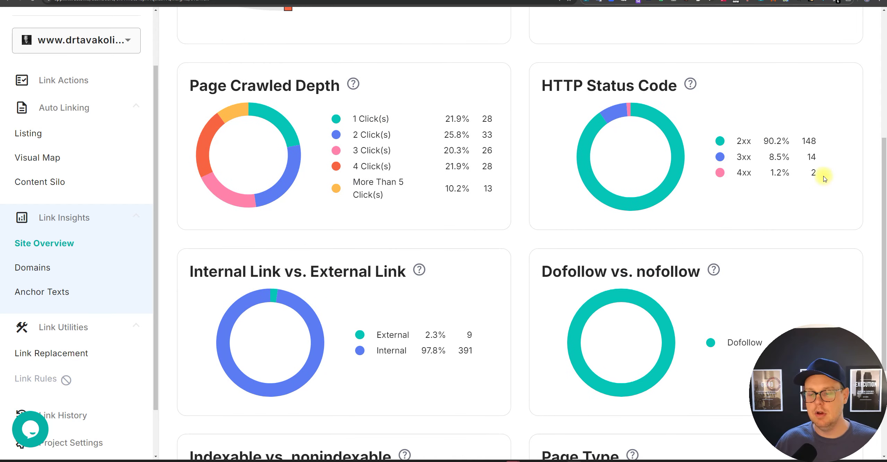
- Capture the HTTP Status Code chart, outline its 3xx and 4xx rows with a red rectangle, and discard the capture
key("Print")
left_click_drag(536, 64, 865, 209)
left_click(871, 172)
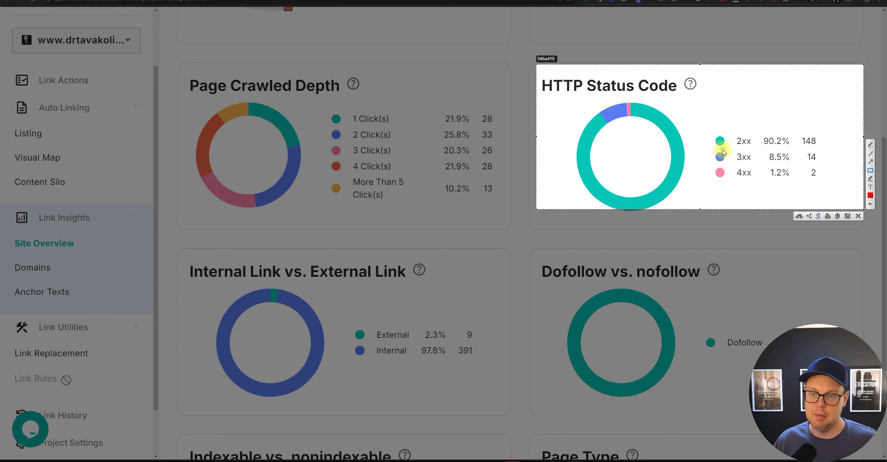
mouse_move(728, 146)
left_mouse_down()
mouse_move(820, 154)
mouse_move(828, 183)
left_mouse_up()
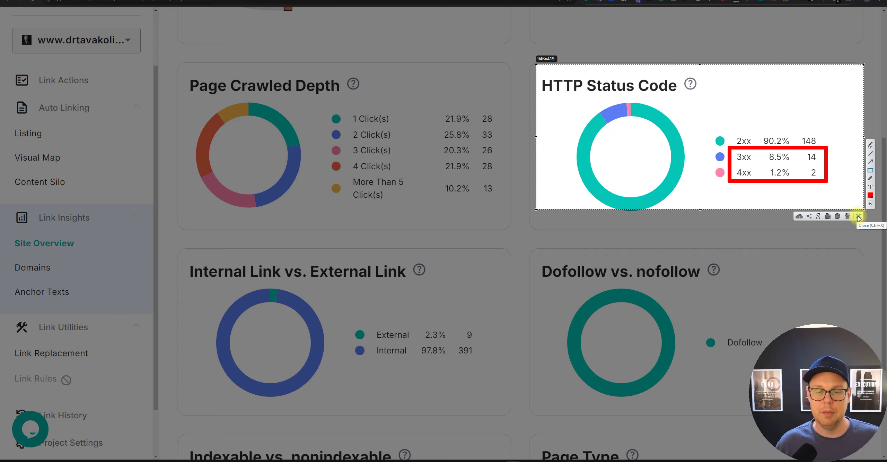
left_click(859, 217)
left_click_drag(539, 79, 831, 175)
left_click(835, 225)
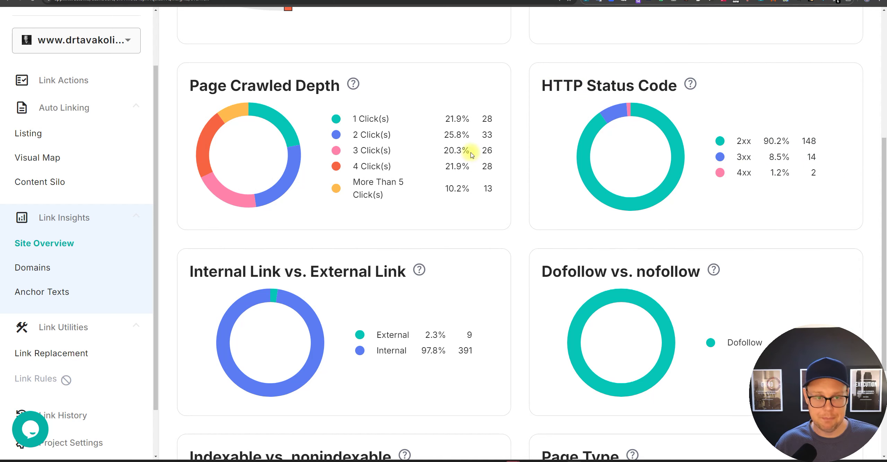
- Look over the site overview's charts for page distribution, crawl depth, internal versus external links, and dofollow versus nofollow
scroll(516, 157, "up", 1)
scroll(515, 156, "up", 3)
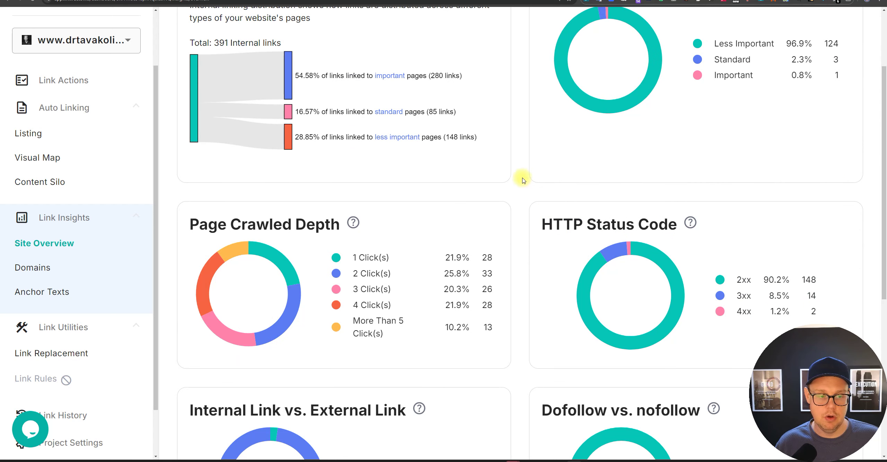
scroll(522, 178, "down", 2)
scroll(488, 223, "down", 3)
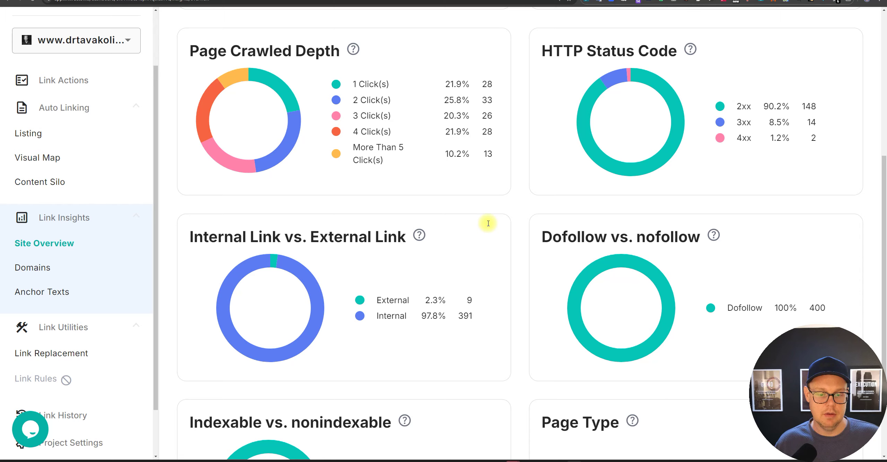
- Open Link Actions and review the Site Structure & Technical SEO issues
scroll(488, 225, "up", 2)
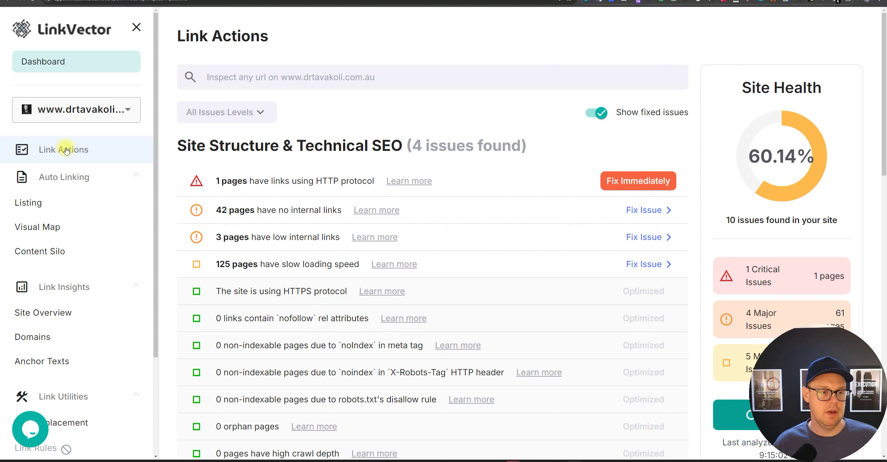
left_click_drag(178, 138, 544, 142)
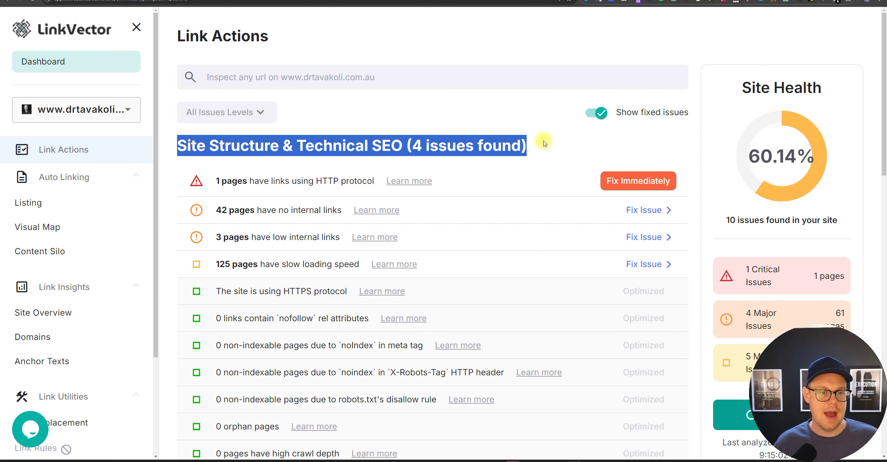
left_click(543, 143)
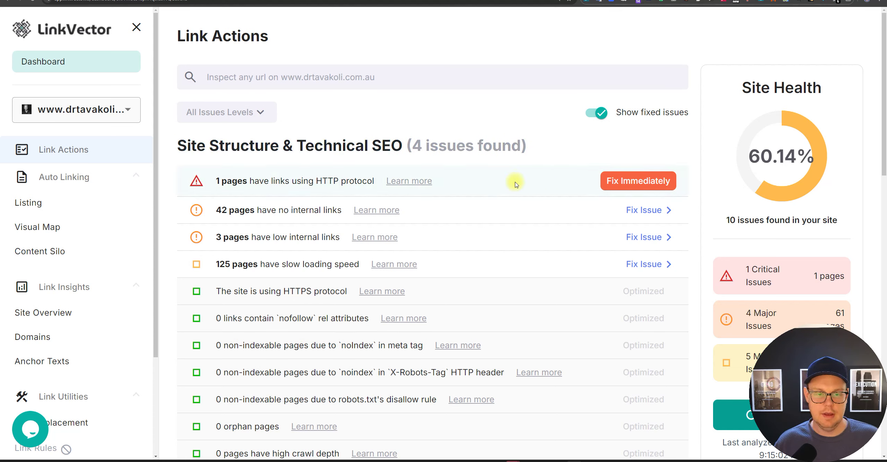
scroll(709, 138, "down", 4)
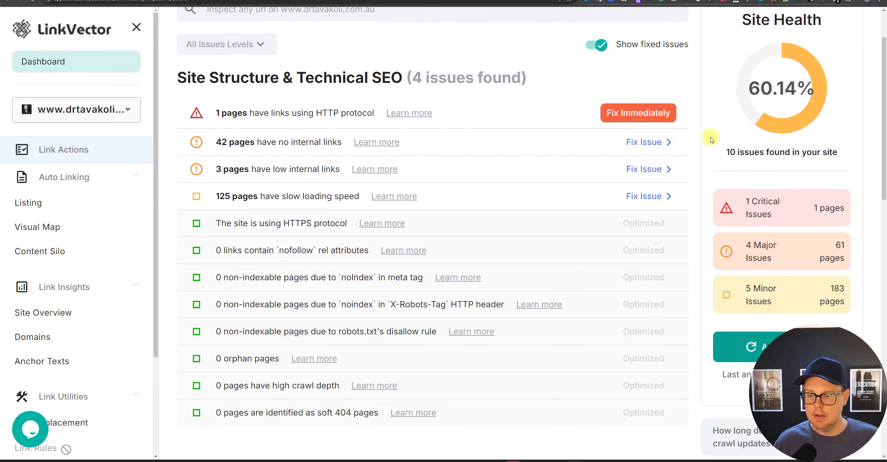
scroll(703, 135, "down", 3)
scroll(704, 135, "up", 5)
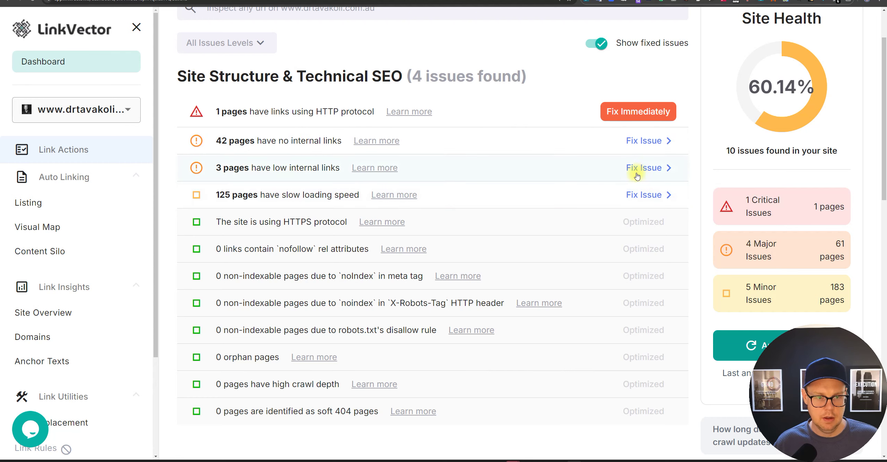
- Open the fix view for pages with no internal links and inspect the first affected page's URL, enlarging the view to 200%
left_click(643, 147)
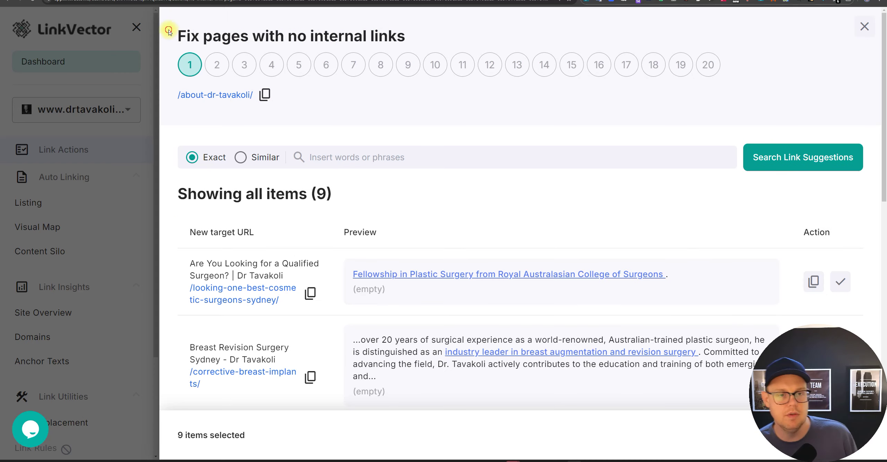
left_click_drag(169, 31, 462, 30)
left_click(461, 30)
left_click_drag(276, 96, 175, 97)
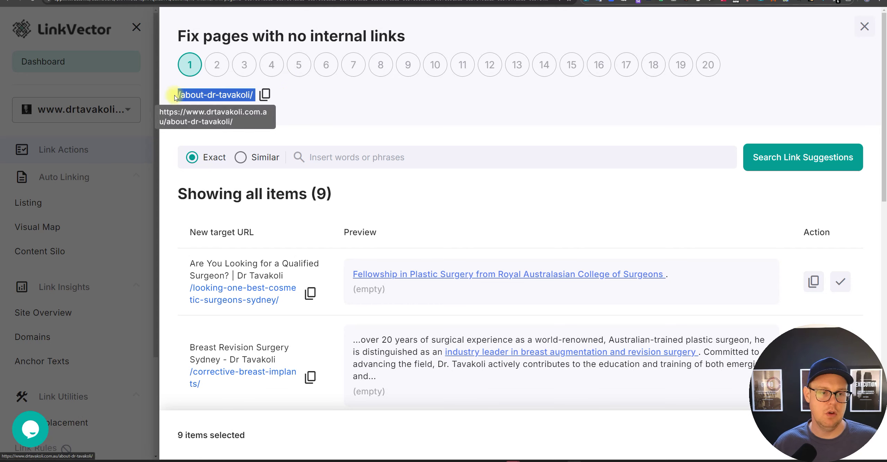
key("ctrl+plus")
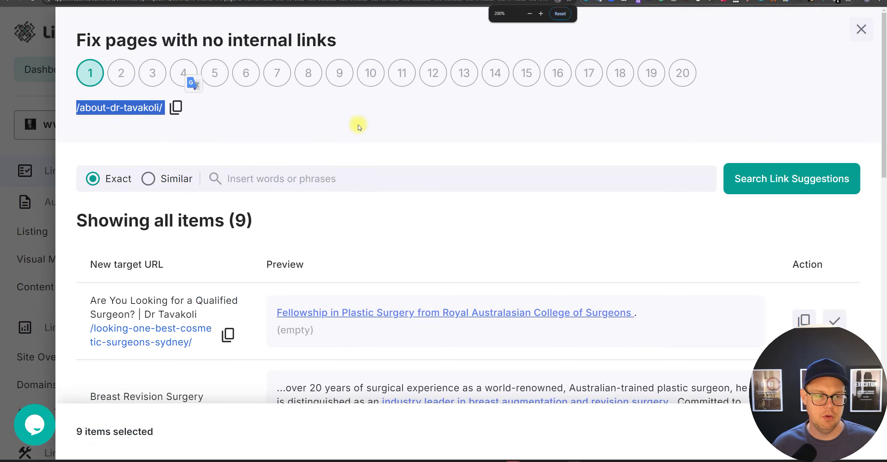
- Examine the first suggested link, which uses the Fellowship in Plastic Surgery anchor text and the looking-one-best-cosmetic-surgeons-sydney target
scroll(336, 127, "down", 3)
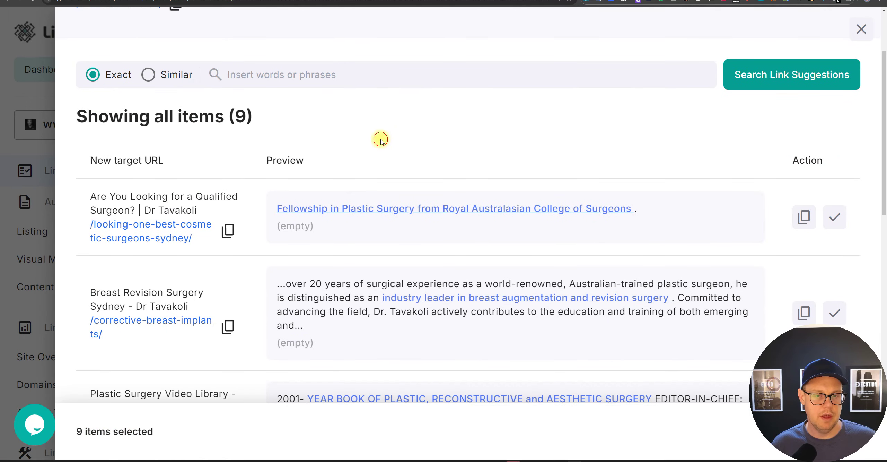
scroll(383, 142, "down", 2)
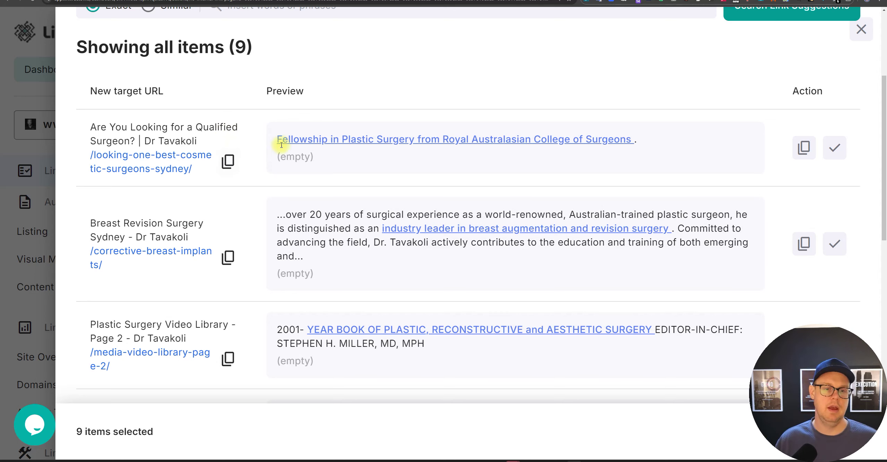
left_click_drag(275, 136, 664, 141)
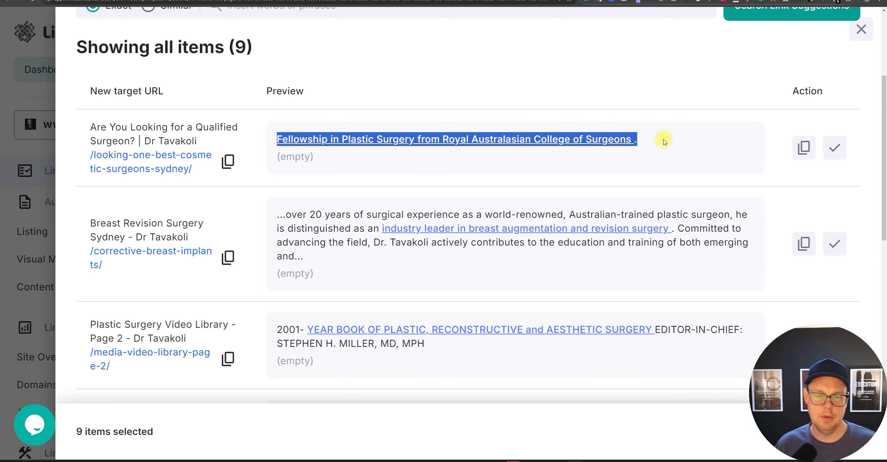
left_click(593, 84)
- Examine the suggested link to the corrective-breast-implants page, reading its anchor text and the surrounding sentence
scroll(590, 87, "up", 1)
scroll(576, 101, "down", 2)
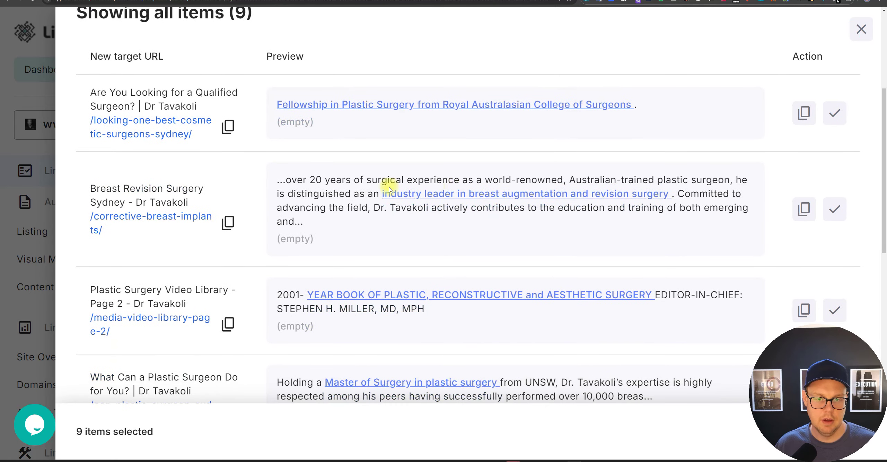
left_click_drag(379, 193, 671, 196)
left_click(331, 198)
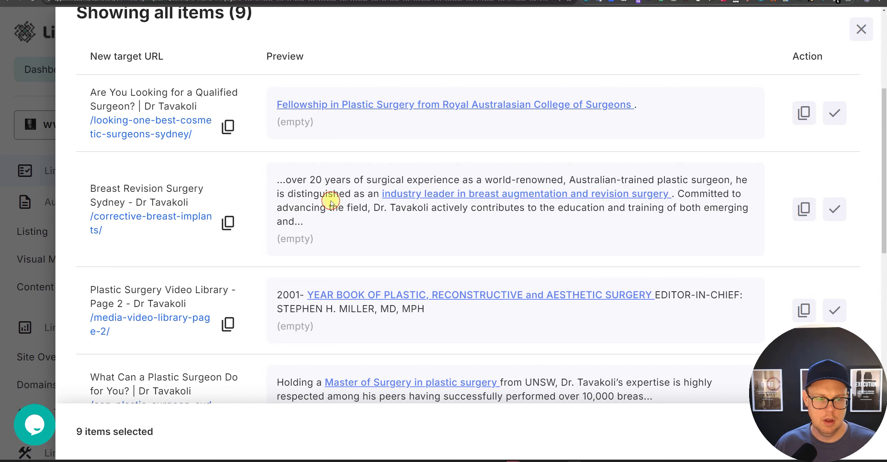
left_click_drag(354, 194, 390, 207)
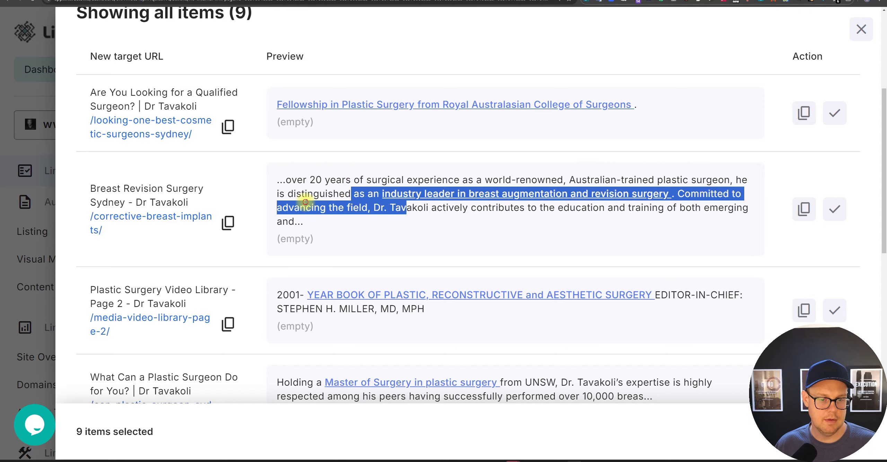
left_click(306, 202)
- Read through the remaining link suggestions for this page, from the video library page onward, and return to the start of the list
scroll(306, 202, "down", 1)
scroll(306, 203, "down", 2)
left_click_drag(290, 225, 541, 241)
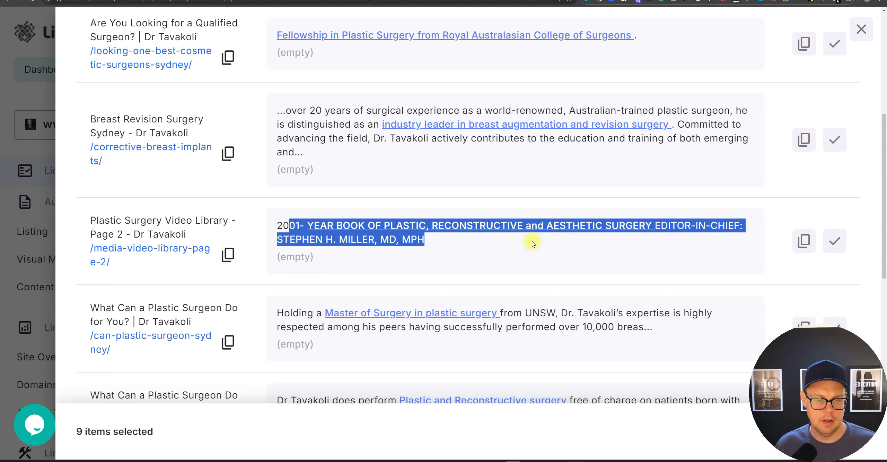
scroll(527, 239, "down", 3)
left_click_drag(284, 174, 466, 202)
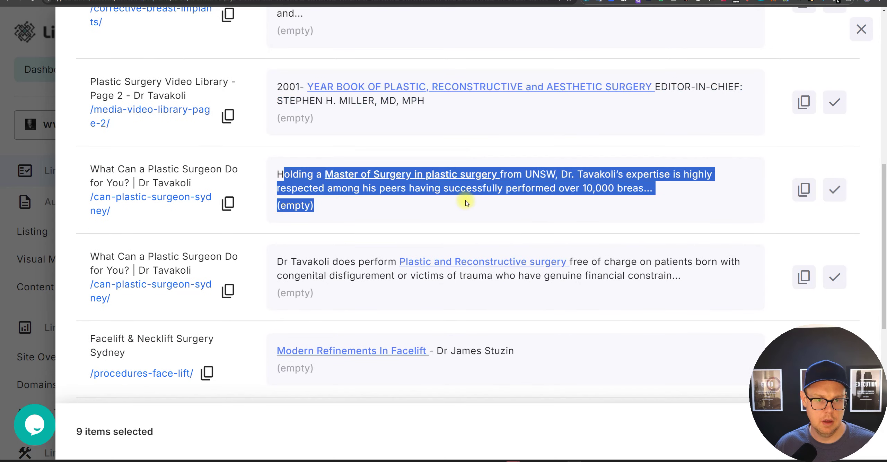
scroll(434, 196, "down", 3)
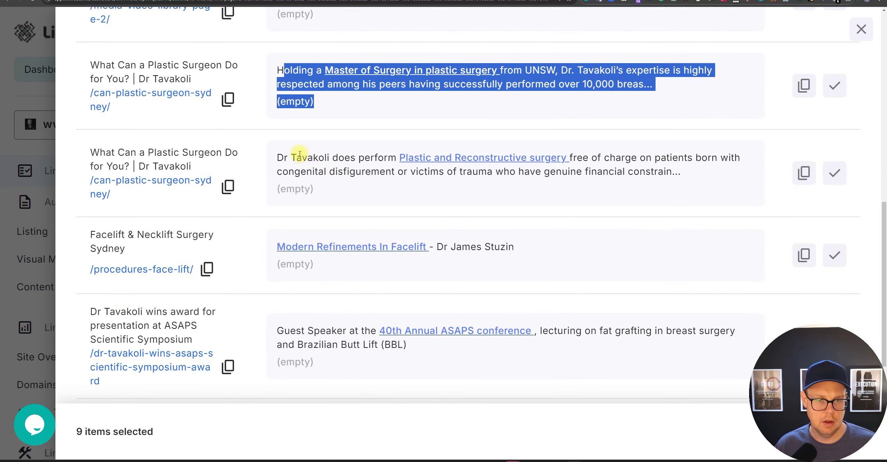
left_click_drag(300, 155, 432, 172)
left_click(435, 179)
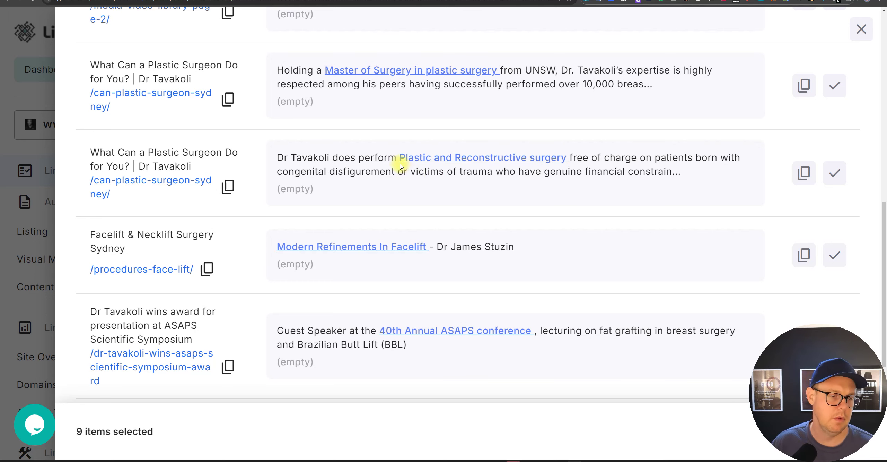
scroll(400, 166, "up", 15)
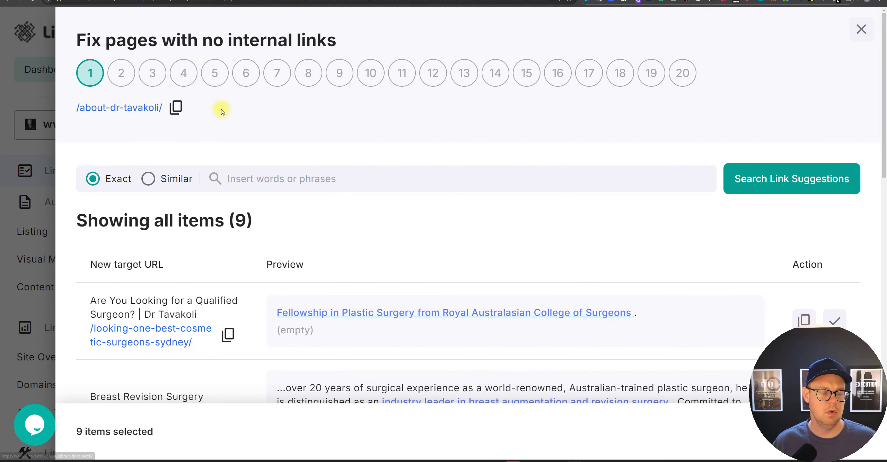
- Compare the first page's URL with its link suggestions through the end of the list, including the Master of Surgery in plastic surgery anchor
left_click_drag(214, 106, 89, 87)
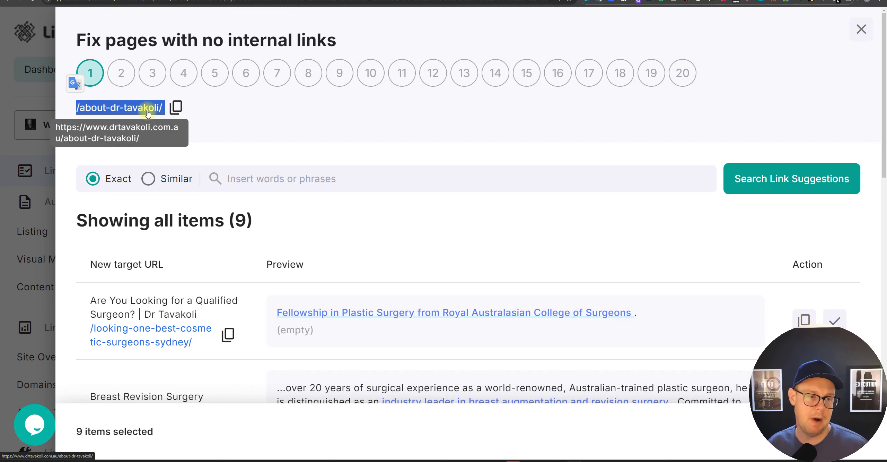
scroll(307, 172, "down", 4)
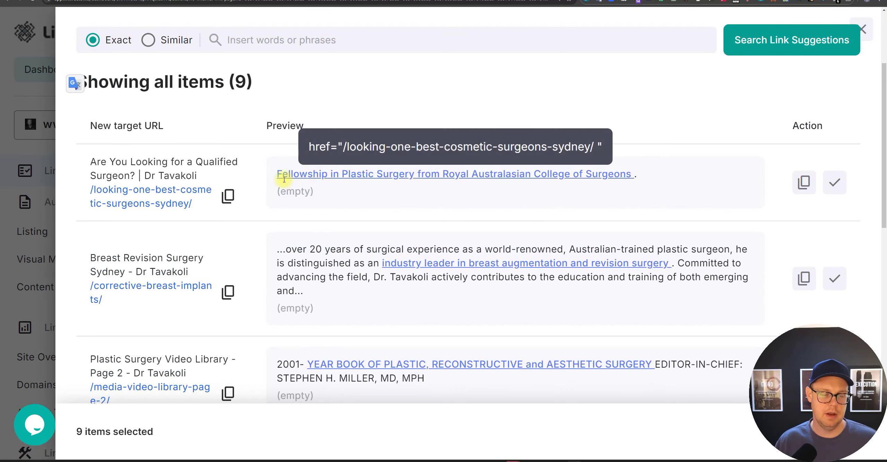
scroll(275, 186, "up", 4)
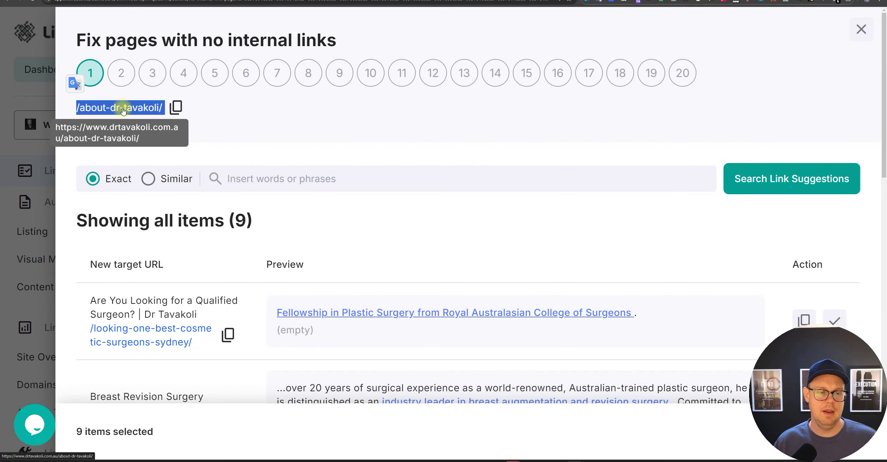
scroll(301, 145, "down", 10)
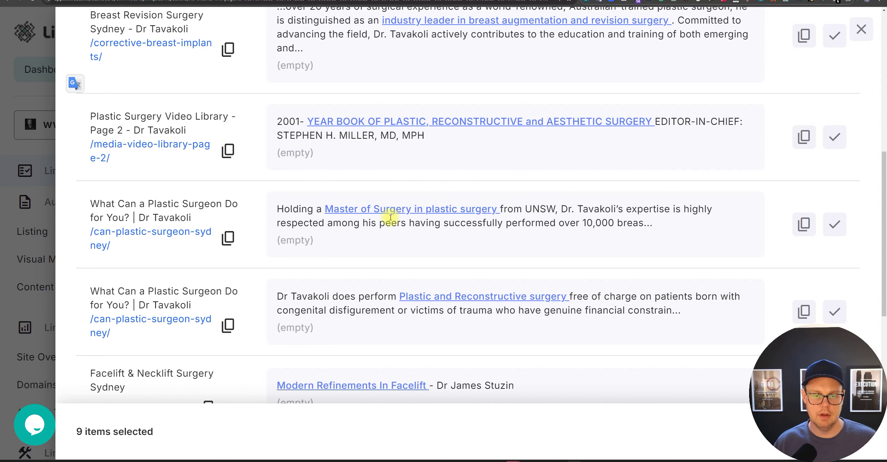
left_click_drag(322, 207, 556, 208)
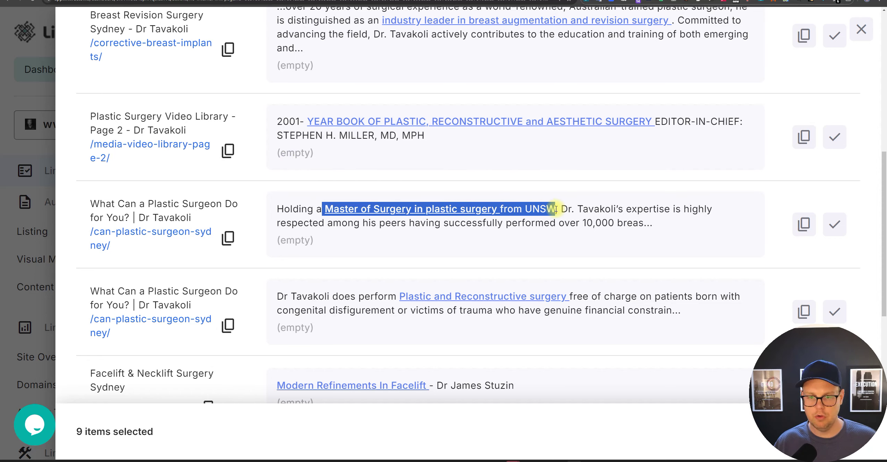
scroll(551, 215, "down", 12)
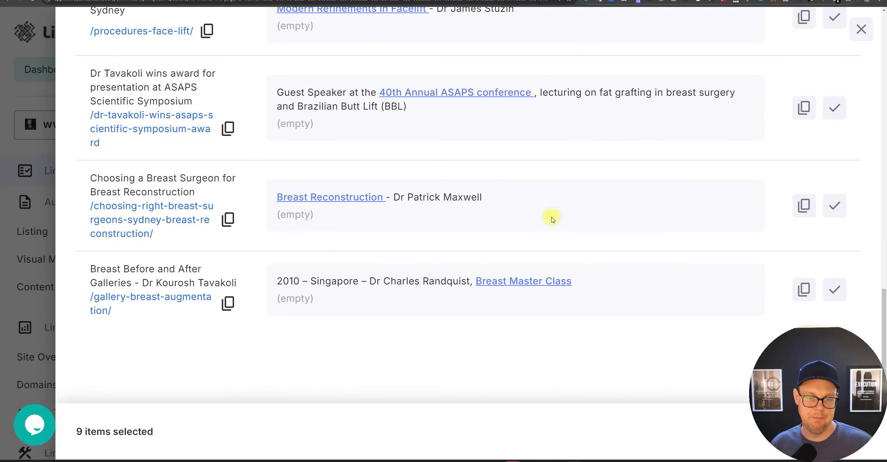
scroll(552, 218, "up", 15)
- Check the link suggestions for affected pages 2, 3 and 4, looking over page 4's breast-asymmetry-correction-surgery list
left_click(122, 73)
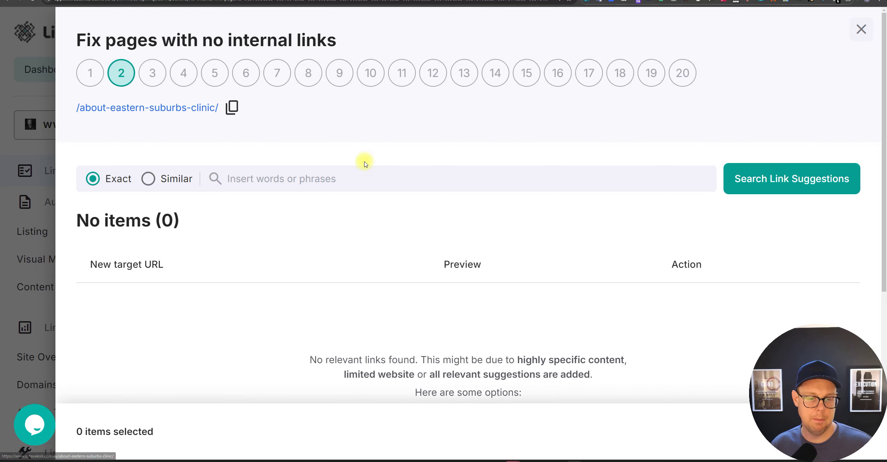
scroll(363, 158, "down", 3)
scroll(356, 155, "up", 3)
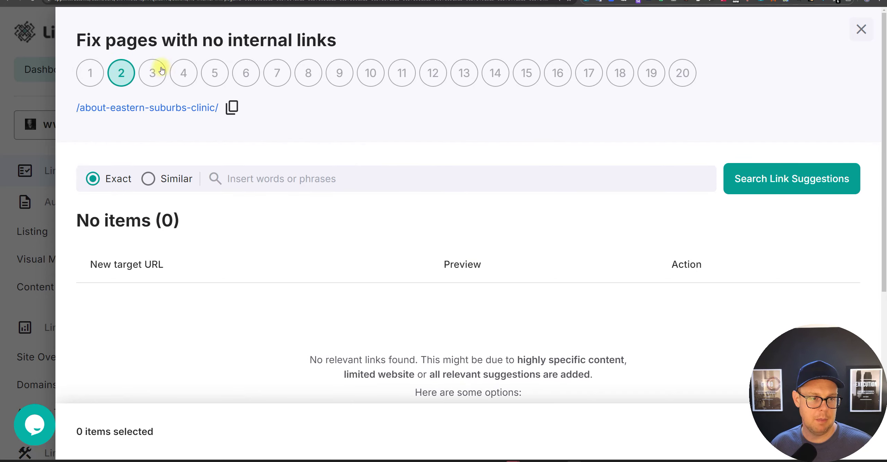
left_click(156, 71)
left_click(182, 72)
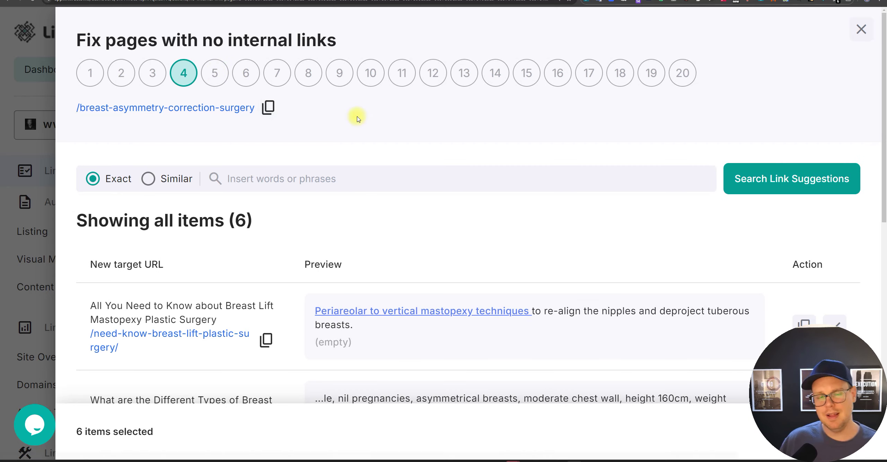
scroll(356, 115, "down", 5)
scroll(358, 113, "up", 5)
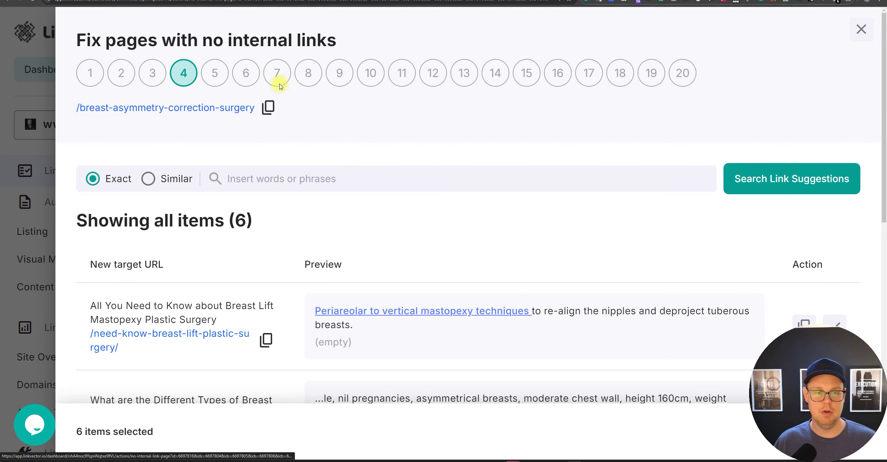
- Check affected pages 5 through 8 for link suggestions and go back to page 7
left_click(209, 78)
left_click(250, 58)
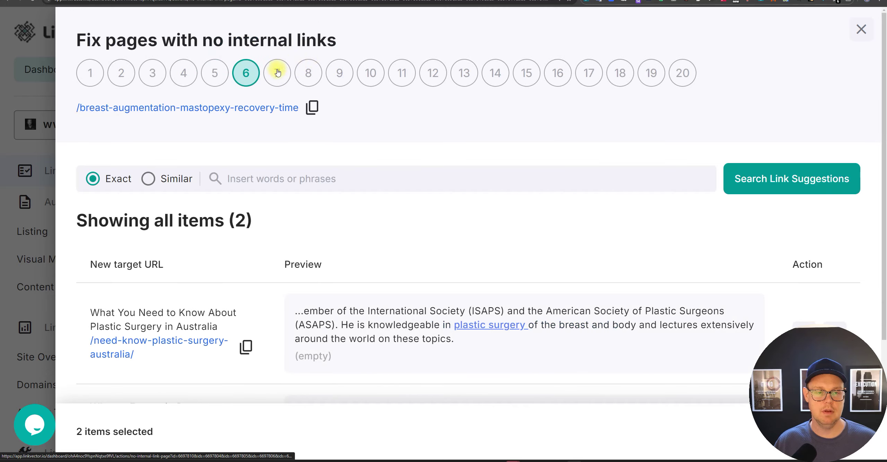
left_click(279, 71)
left_click(308, 72)
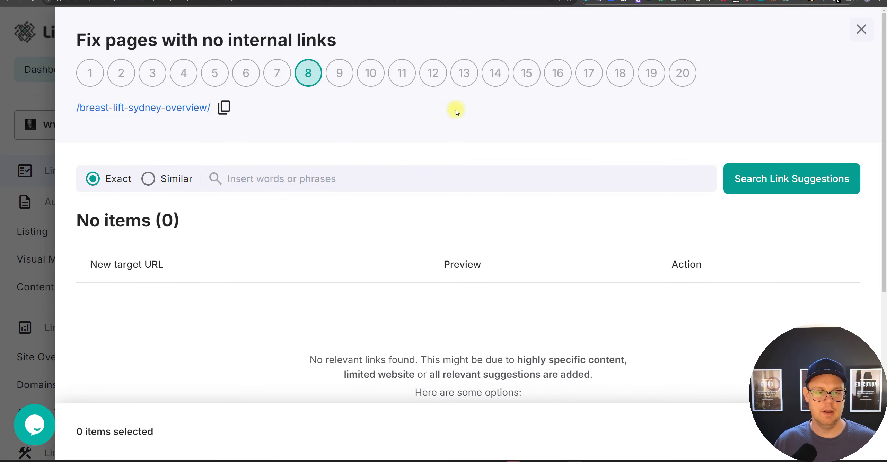
left_click(279, 73)
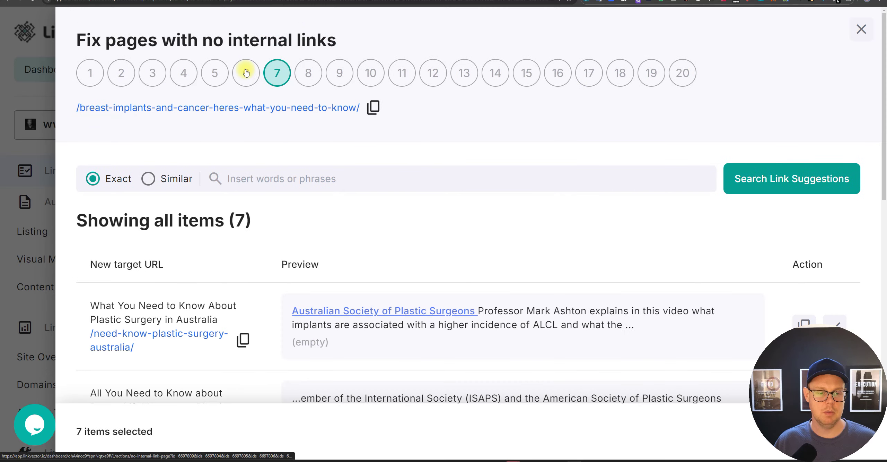
- Skim page 7's suggestions and inspect its URL, /breast-implants-and-cancer-heres-what-you-need-to-know/
scroll(310, 148, "down", 3)
scroll(352, 150, "up", 3)
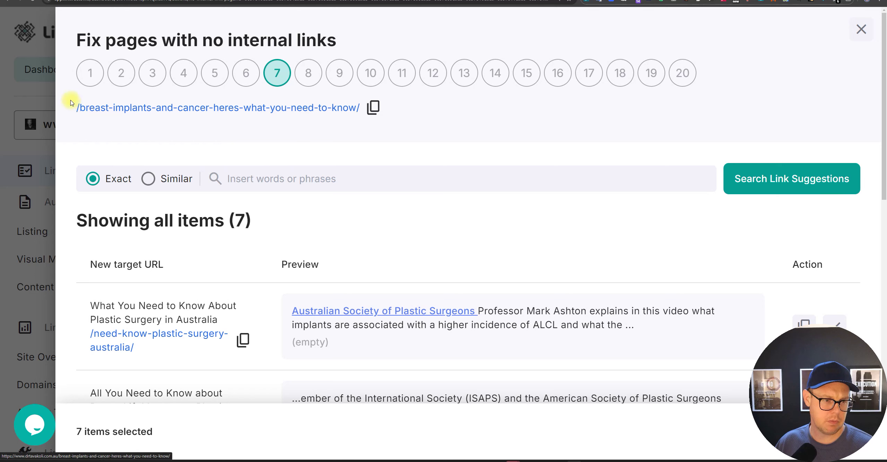
left_click_drag(66, 109, 363, 108)
left_click(460, 117)
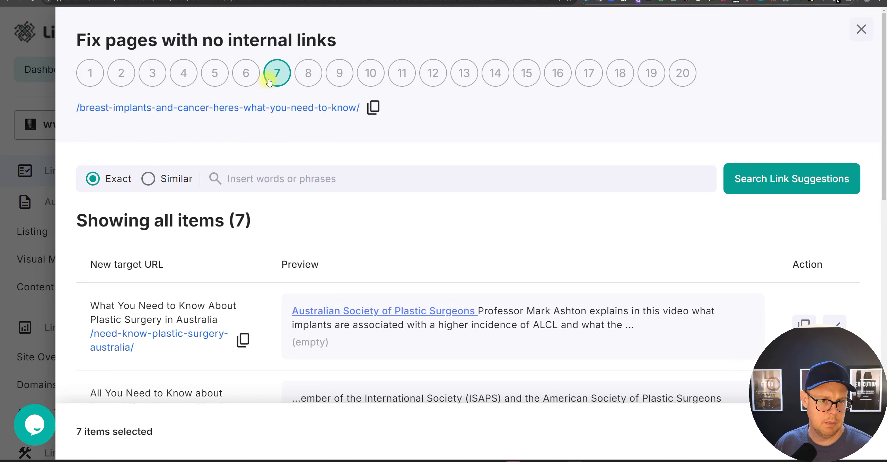
- Examine the Australian Society of Plastic Surgeons anchor and its target, comparing them with the topic in page 7's URL
scroll(387, 152, "down", 3)
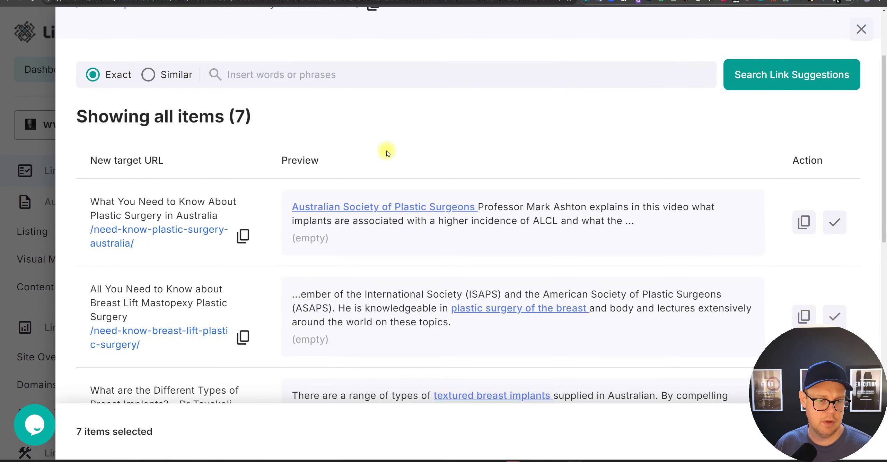
scroll(387, 153, "down", 1)
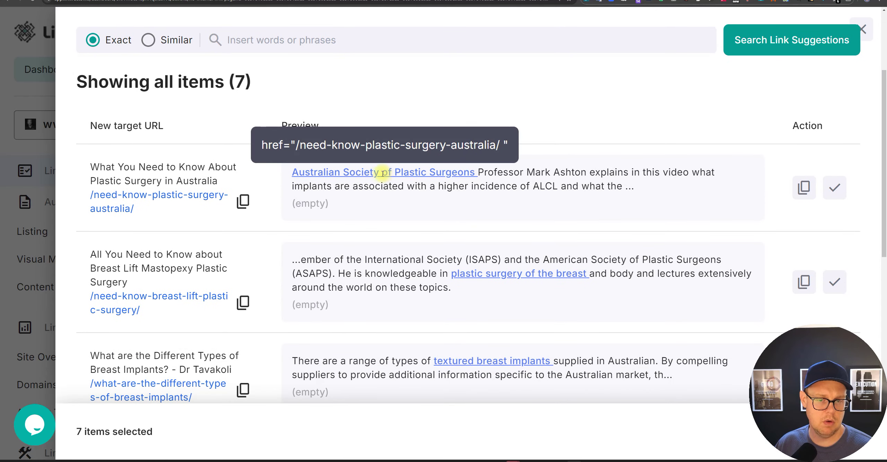
mouse_move(292, 172)
left_mouse_down()
mouse_move(487, 167)
mouse_move(291, 171)
left_mouse_up()
scroll(316, 181, "up", 1)
scroll(316, 180, "up", 3)
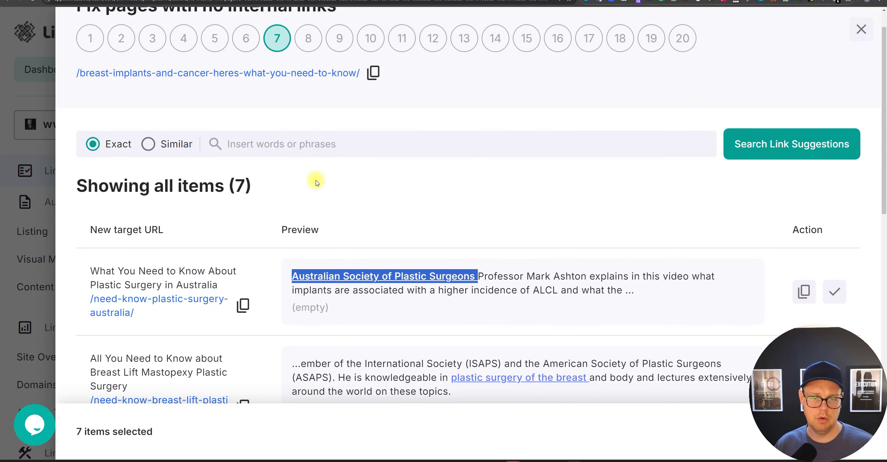
left_click_drag(402, 75, 177, 73)
left_click(566, 199)
- Read page 7's further suggestions, examining the sentence around the breast-cancer surgeons anchor
scroll(566, 200, "down", 1)
scroll(566, 199, "down", 5)
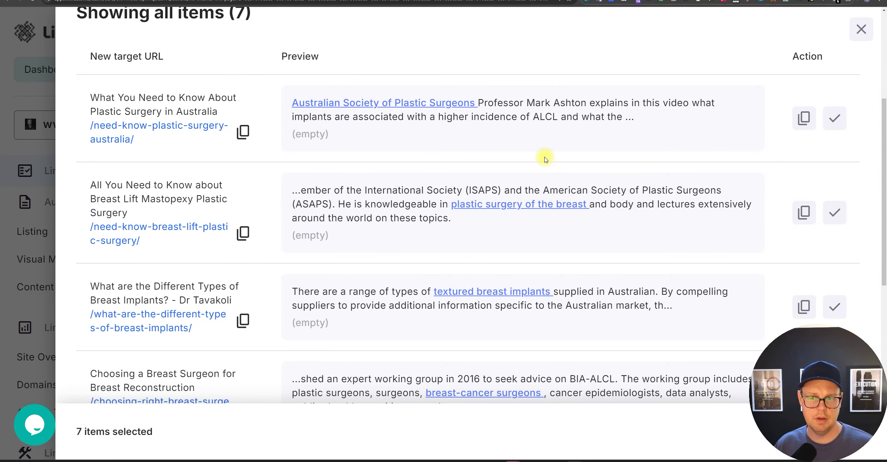
scroll(527, 158, "down", 2)
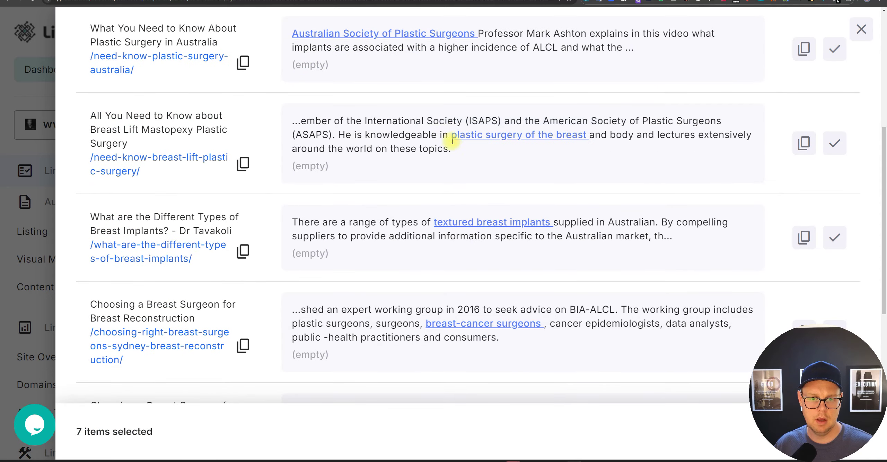
scroll(464, 206, "down", 7)
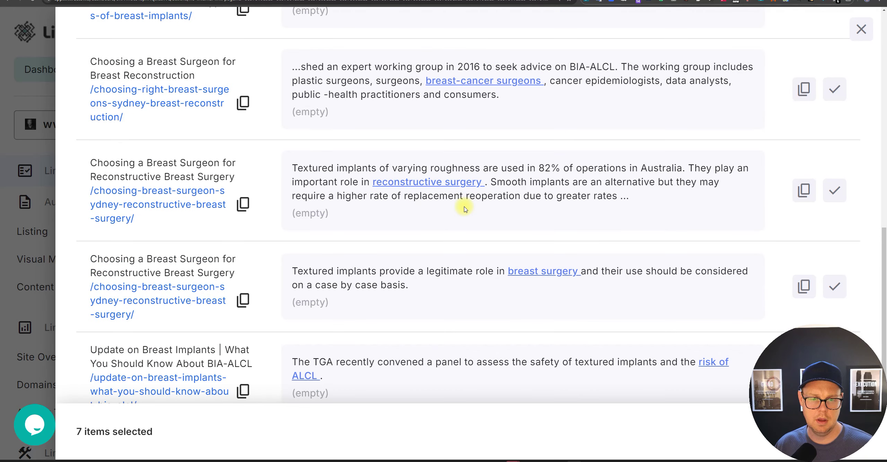
left_click_drag(409, 79, 561, 103)
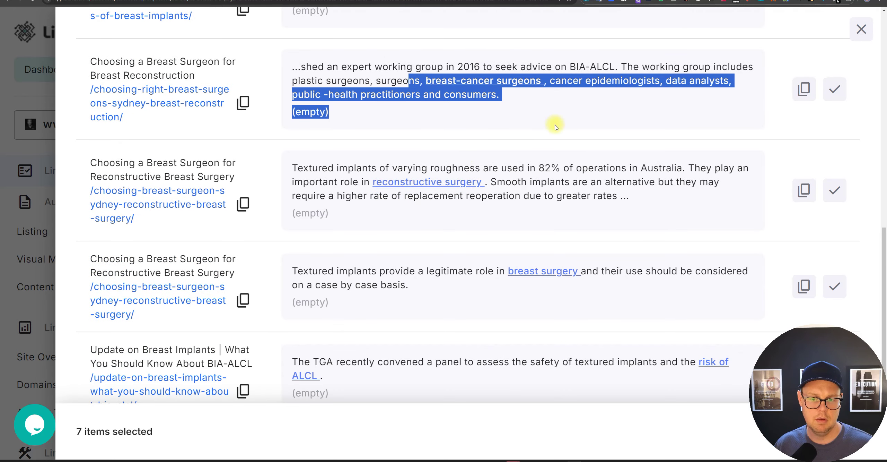
scroll(554, 127, "down", 3)
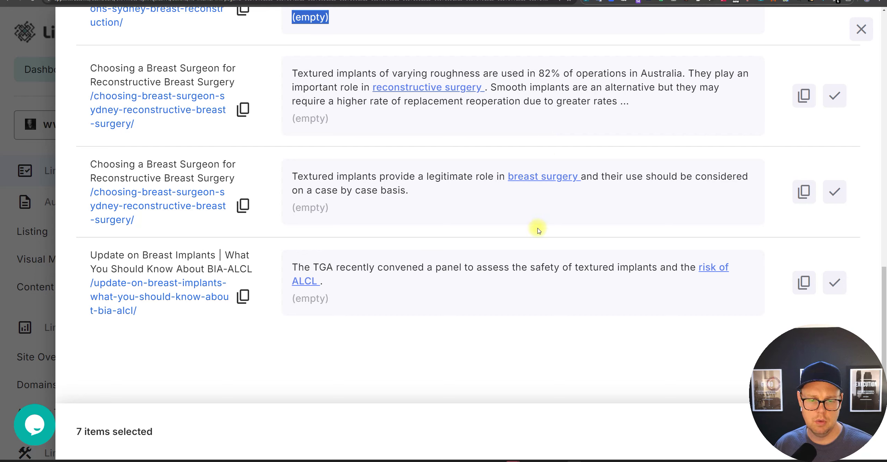
- Examine the risk of ALCL suggestion, comparing its sentence with the title of the BIA-ALCL update target page
left_click_drag(377, 267, 688, 267)
left_click(613, 266)
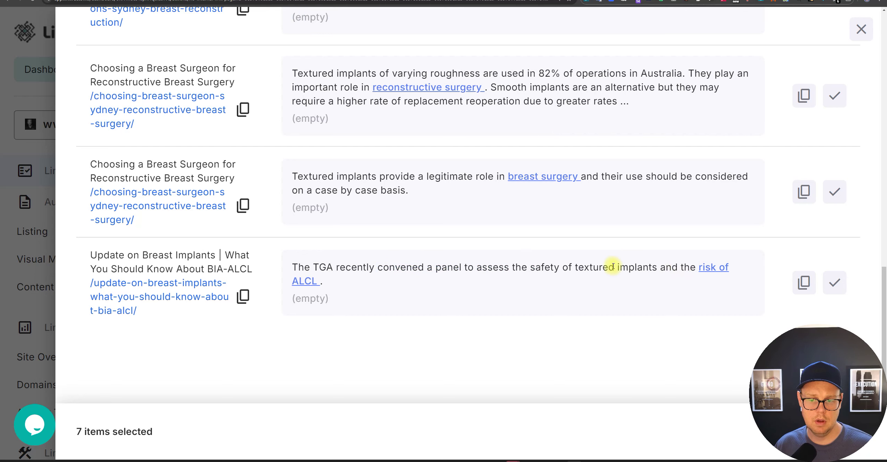
left_click_drag(614, 267, 664, 266)
left_click(447, 269)
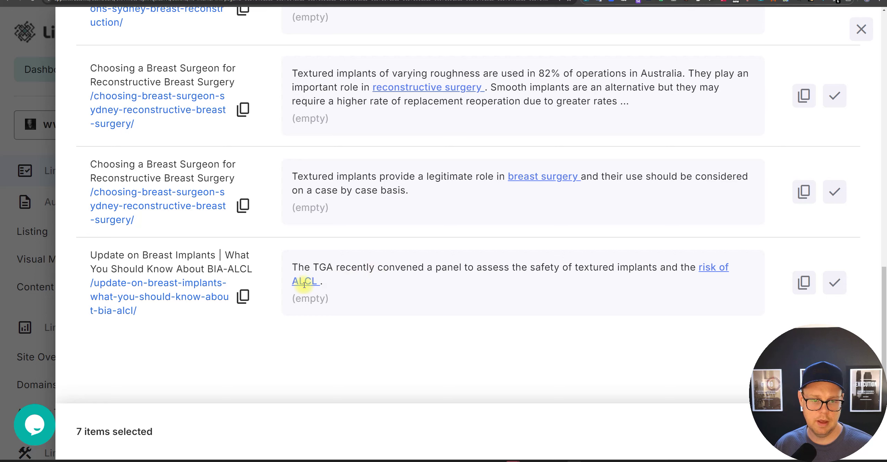
mouse_move(301, 284)
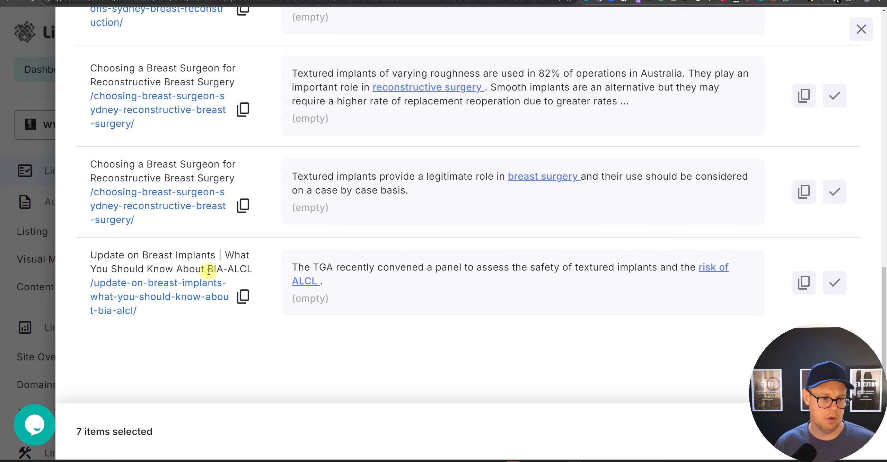
mouse_move(211, 258)
left_mouse_down()
mouse_move(235, 268)
mouse_move(221, 269)
left_mouse_up()
left_click(249, 272)
- Return to the start of page 7's suggestions and check the item count in the list heading
scroll(410, 273, "up", 15)
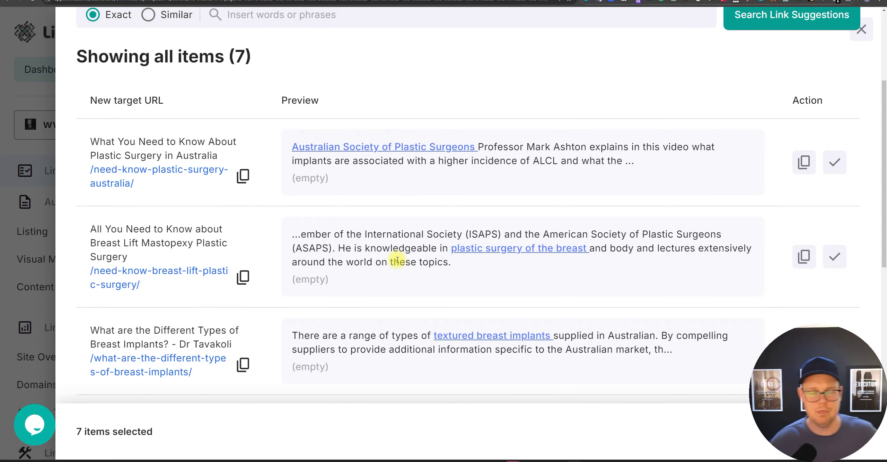
scroll(399, 213, "up", 3)
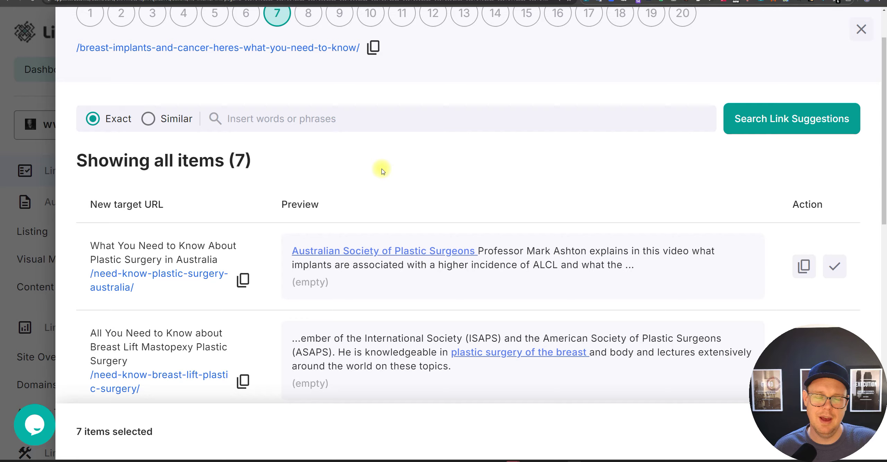
scroll(372, 162, "down", 3)
scroll(366, 159, "up", 5)
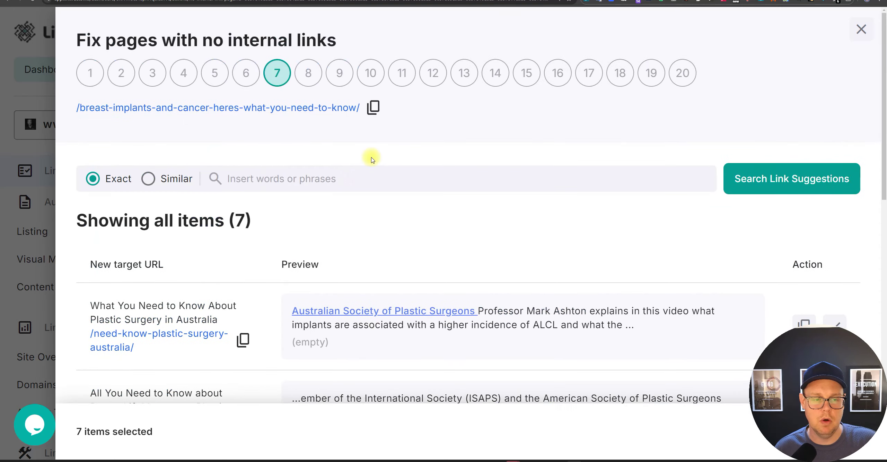
left_click_drag(182, 220, 253, 223)
triple_click(253, 222)
left_click(259, 222)
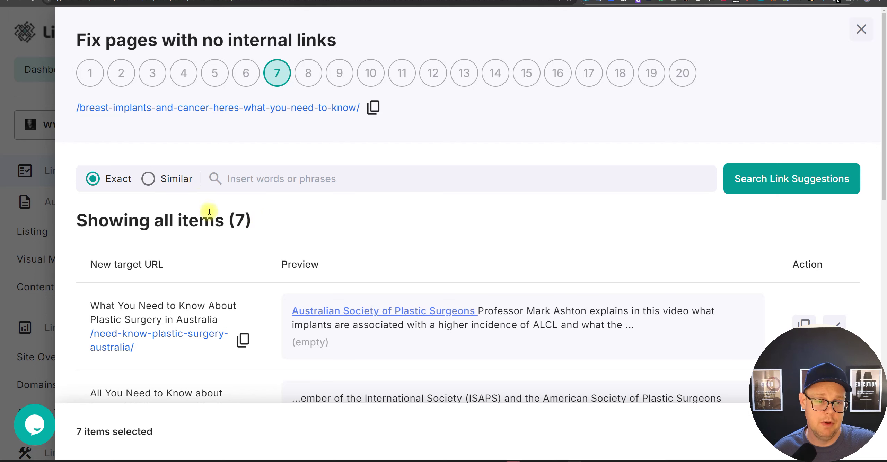
left_click_drag(59, 207, 288, 224)
left_click(288, 225)
- Skim page 7's full suggestion list once more, and open affected page 8
scroll(288, 222, "down", 4)
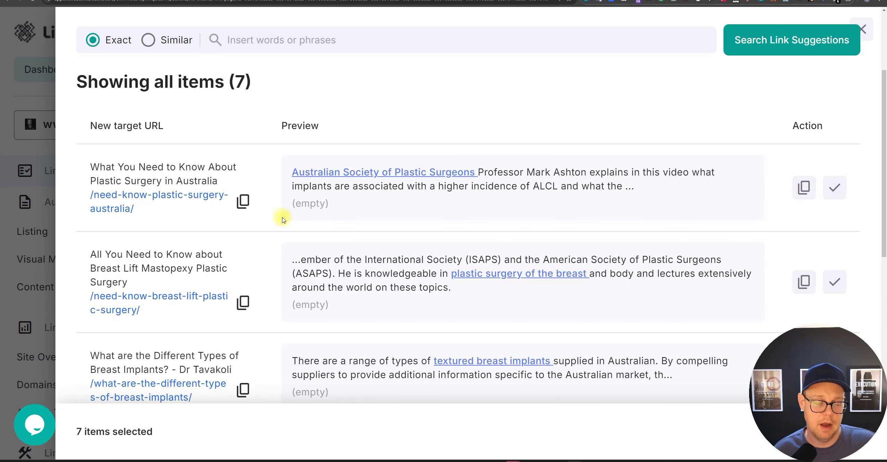
scroll(280, 216, "up", 4)
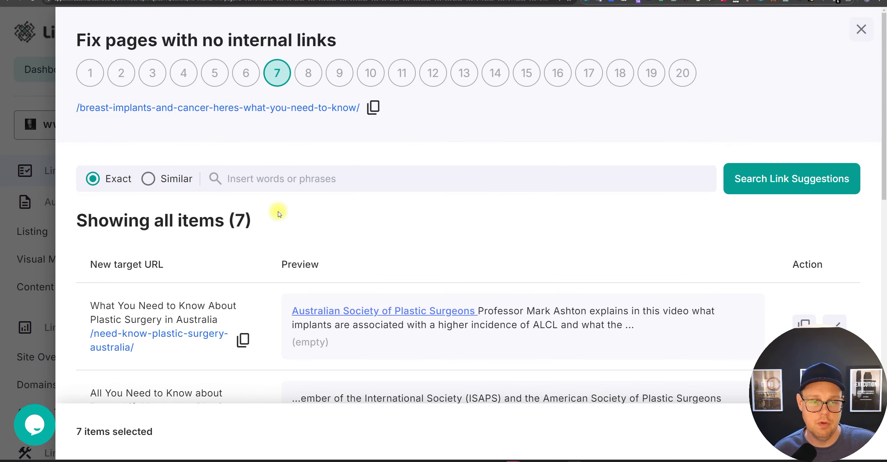
scroll(279, 214, "down", 10)
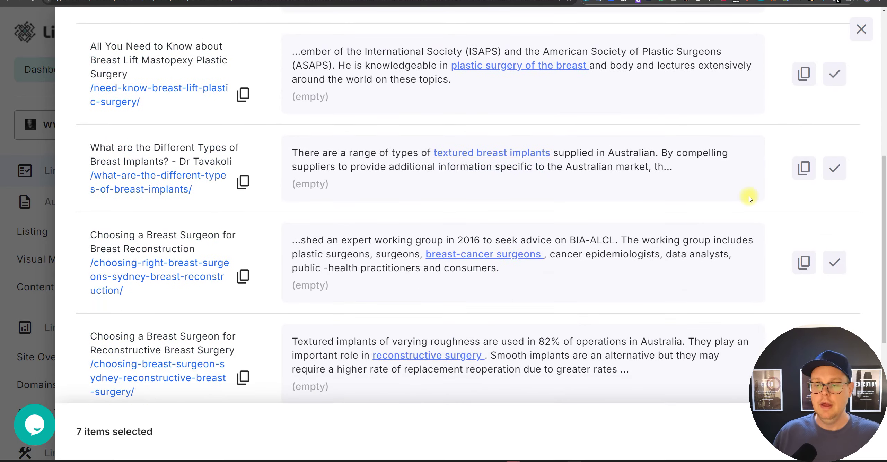
scroll(717, 196, "down", 4)
scroll(687, 208, "up", 14)
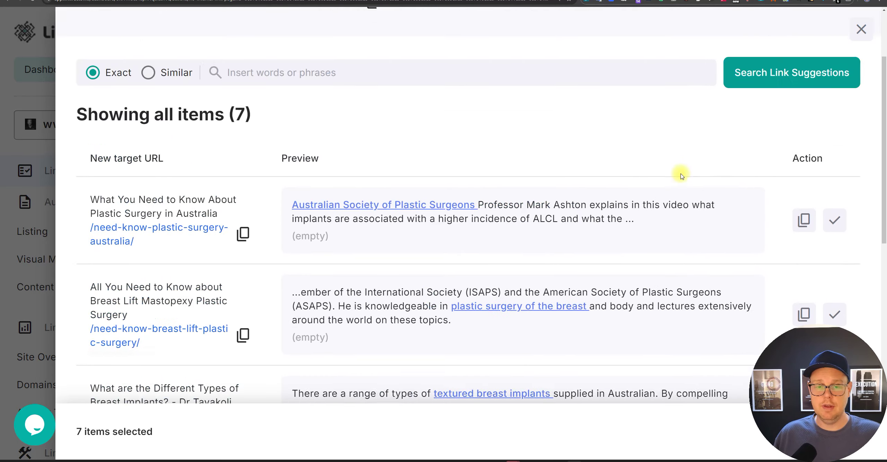
left_click(309, 73)
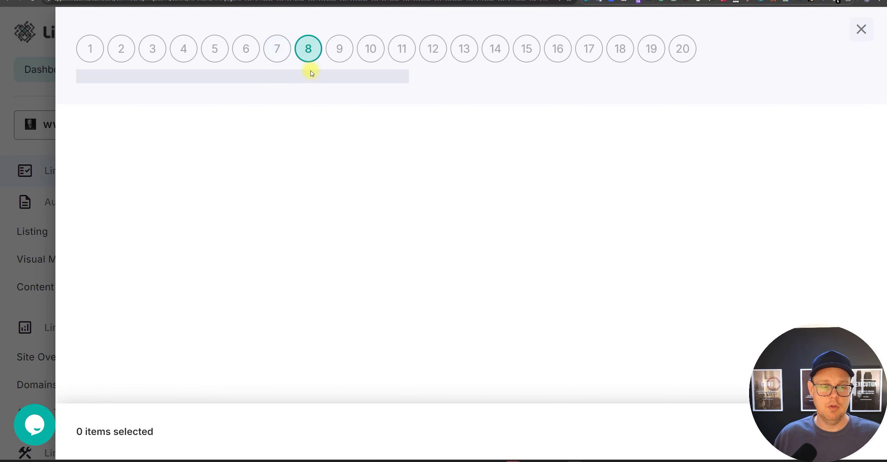
- Open affected page 9, skim its link suggestions, and return to the list of pages with no internal links
left_click(348, 73)
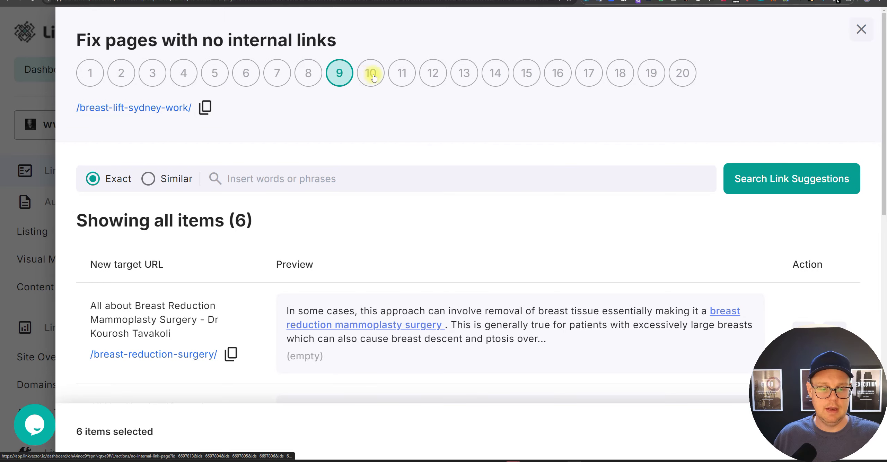
scroll(405, 175, "down", 3)
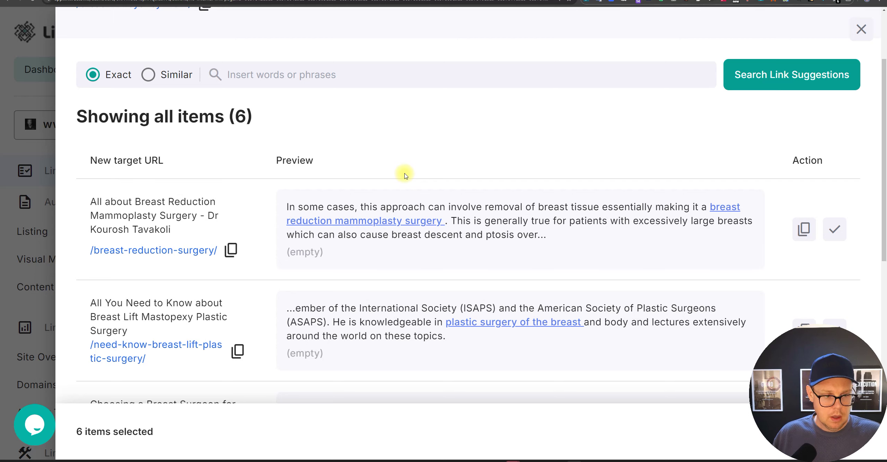
key("Escape")
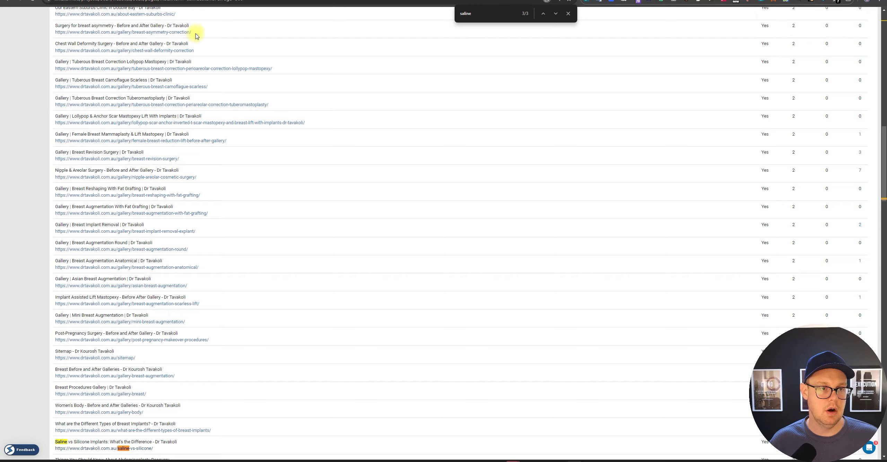
scroll(196, 34, "up", 15)
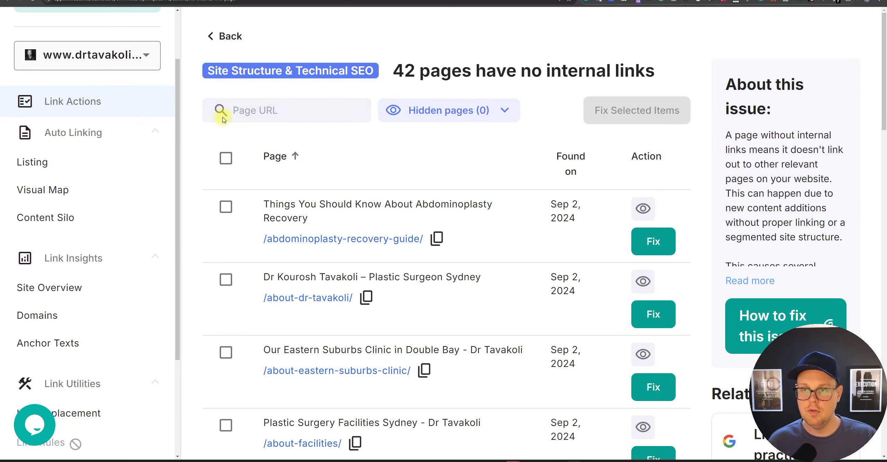
- Open the site's Visual Map, search for saline, and centre the map on the /saline-vs-silicone/ page
left_click(69, 189)
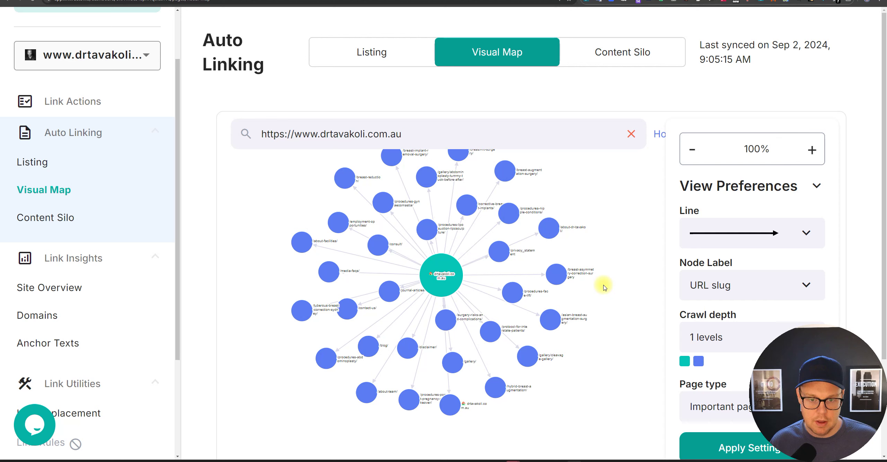
key("ctrl+f")
type("saline")
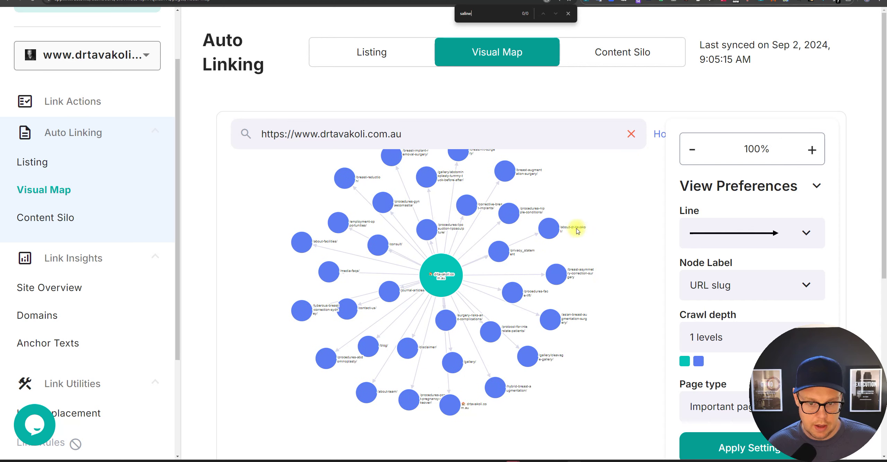
left_click(469, 137)
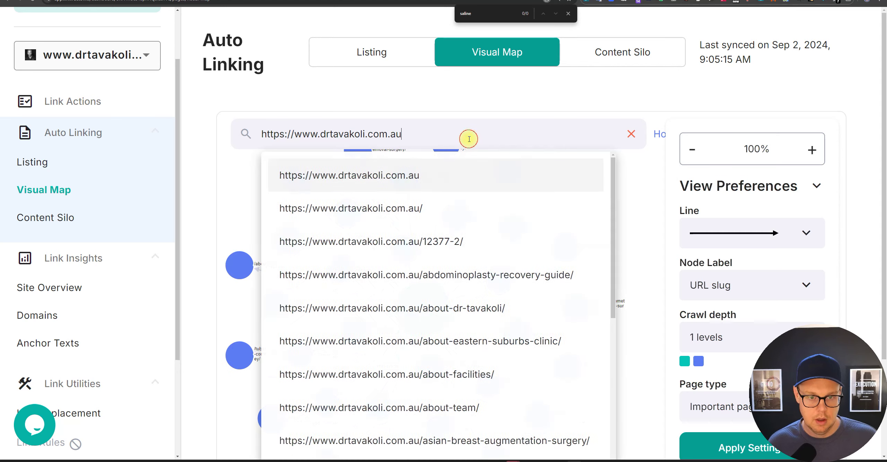
type("saline")
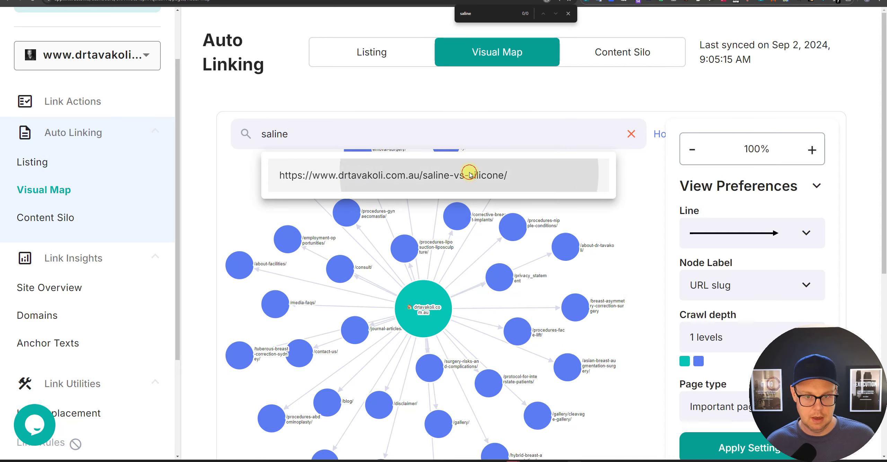
left_click(471, 175)
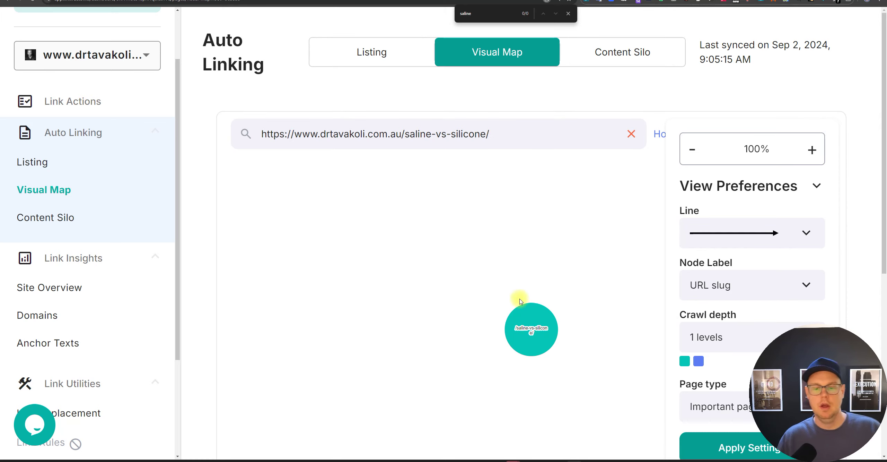
- Reset the Visual Map to the home page and focus it on the /procedures-gynaecomastia/ page
left_click(526, 326)
left_click(651, 138)
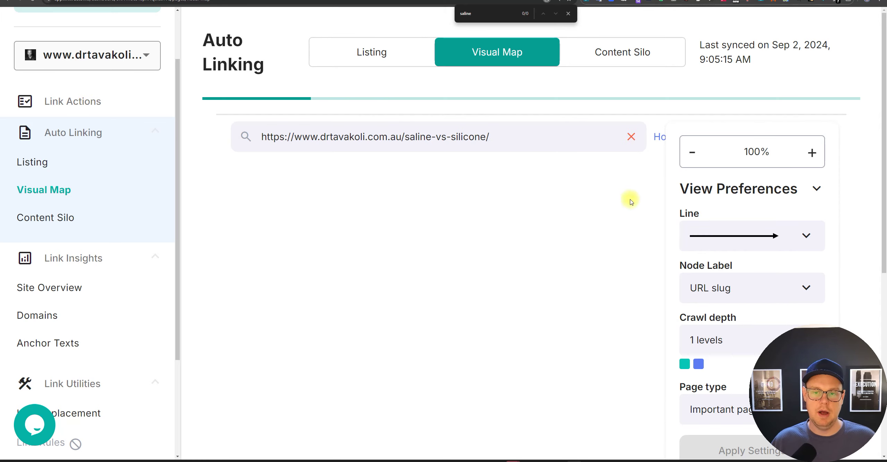
left_click(498, 235)
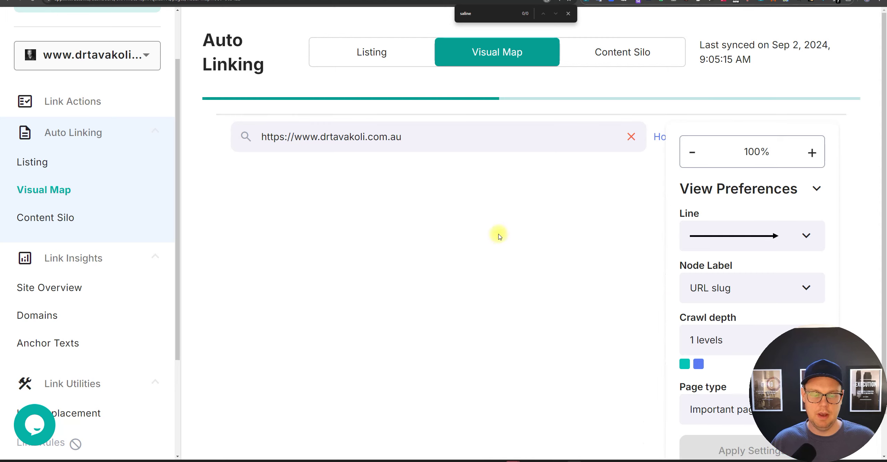
scroll(482, 305, "up", 3)
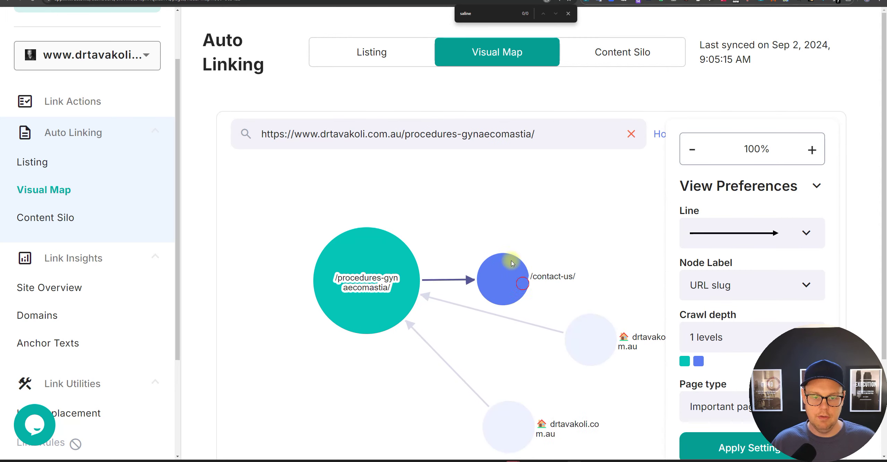
- Rearrange the nodes around /procedures-gynaecomastia/ to examine the direction of its links with the contact and home pages
left_click_drag(590, 339, 532, 293)
left_click_drag(511, 448, 509, 368)
left_click_drag(371, 274, 371, 248)
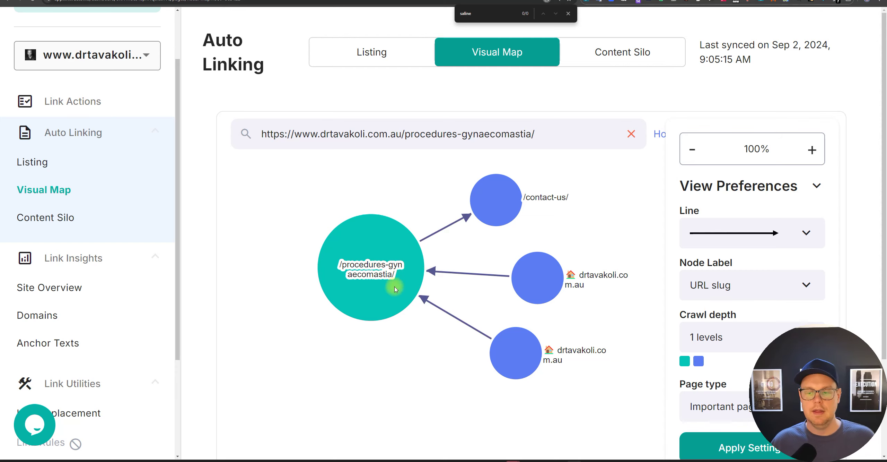
scroll(620, 208, "up", 2)
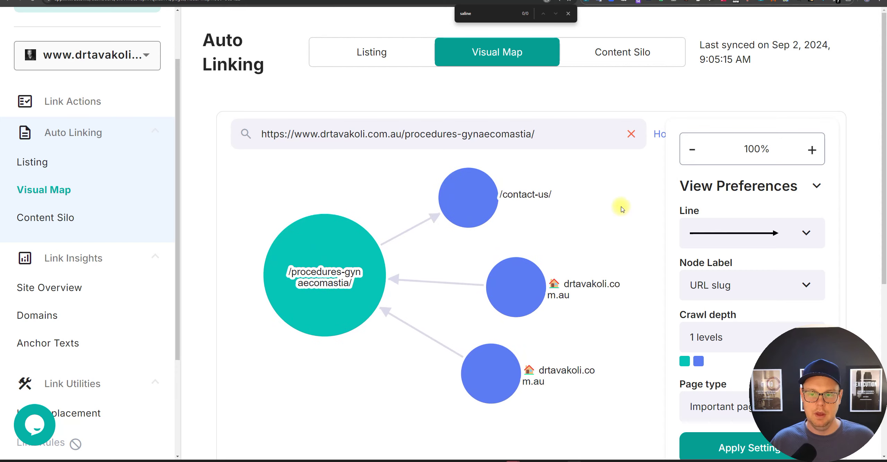
- Clear the gynaecomastia page from the Visual Map and focus the map on /saline-vs-silicone/ again
left_click(631, 136)
left_click(464, 139)
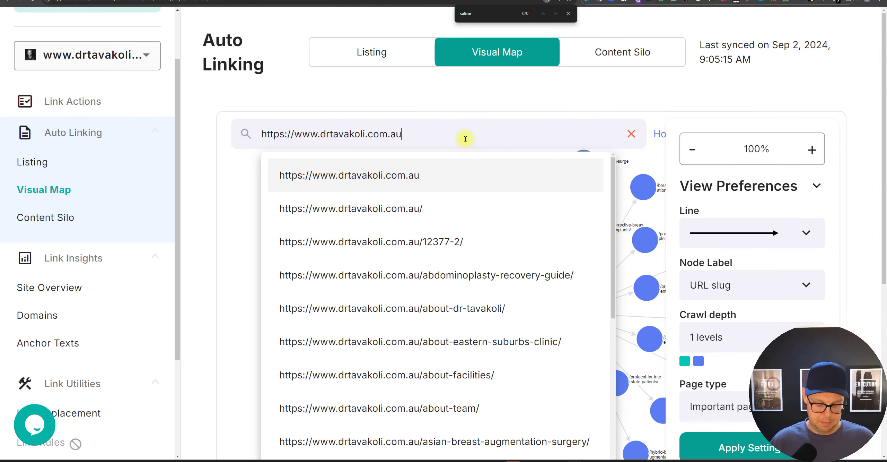
key("ctrl+a")
type("sali")
key("Escape")
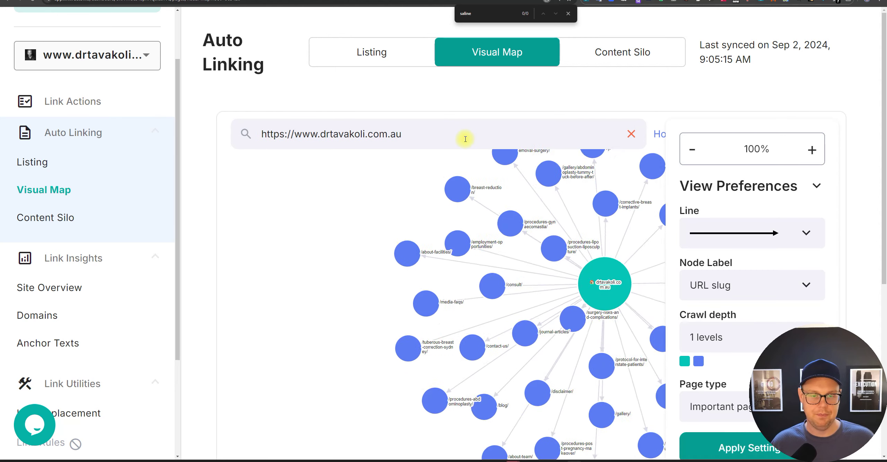
double_click(466, 139)
key("ctrl+a")
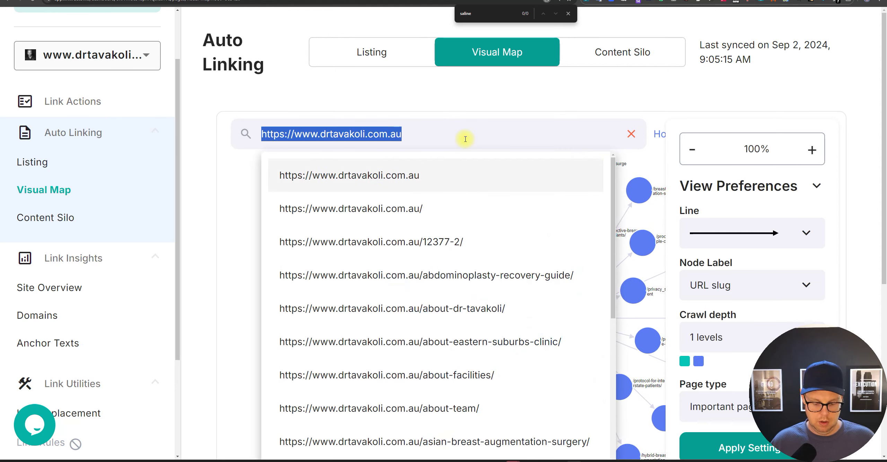
type("saline")
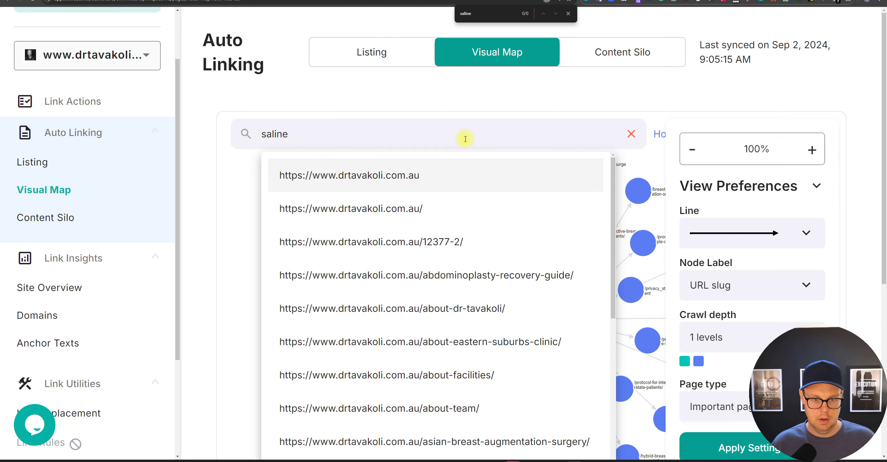
left_click(451, 175)
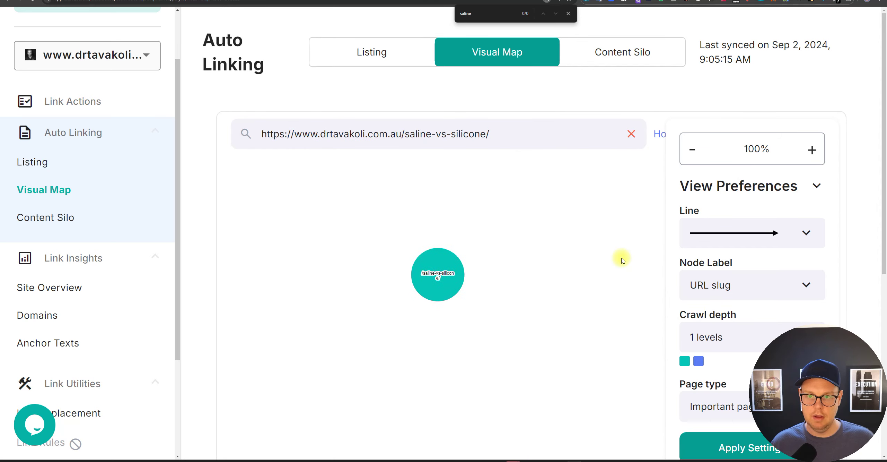
- Examine the Page Overview of /saline-vs-silicone/ for its issues, status code and crawl depth, with the browser zoom set to 125%
scroll(827, 147, "down", 8)
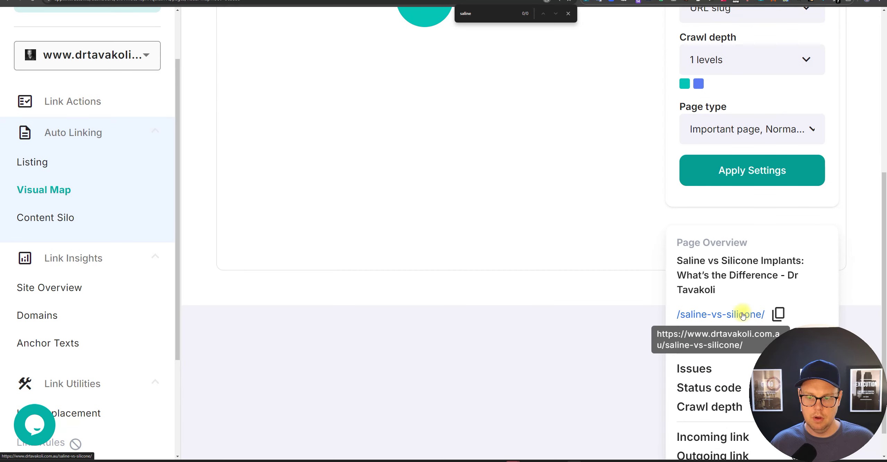
scroll(731, 305, "down", 1)
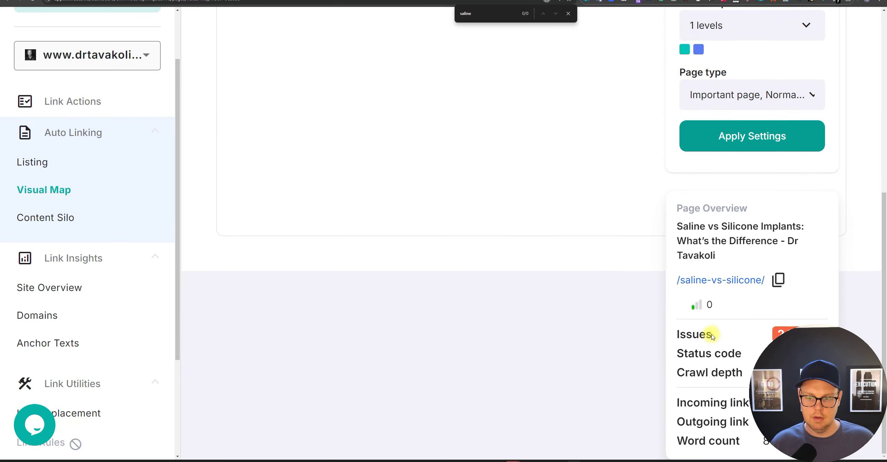
key("ctrl+minus")
key("ctrl+plus")
key("ctrl+plus")
key("ctrl+plus")
key("ctrl+plus")
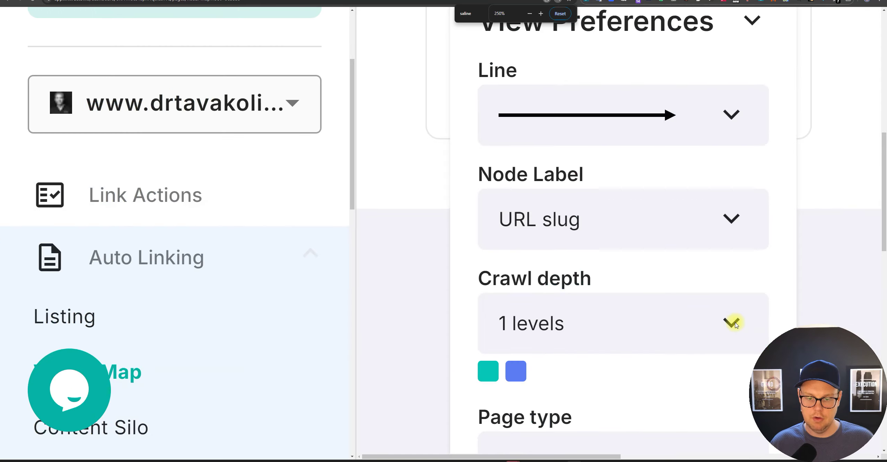
key("ctrl+minus")
key("ctrl+minus")
key("ctrl+minus")
key("ctrl+minus")
key("ctrl+minus")
key("ctrl+minus")
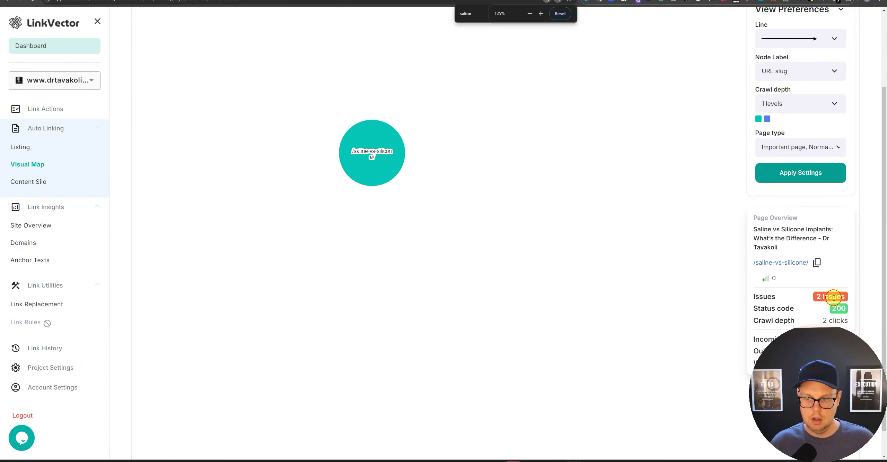
scroll(829, 309, "down", 1)
scroll(828, 279, "up", 4)
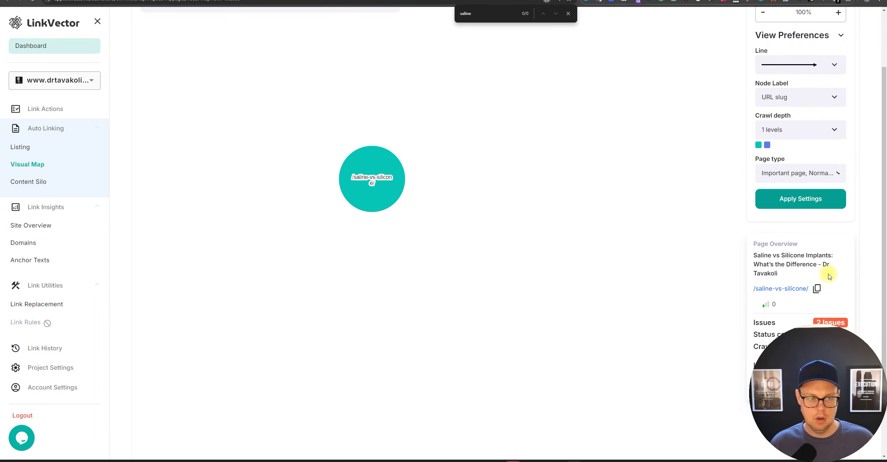
- Filter Link Actions to the /saline-vs-silicone/ page and check its issue about having no internal links
left_click(46, 109)
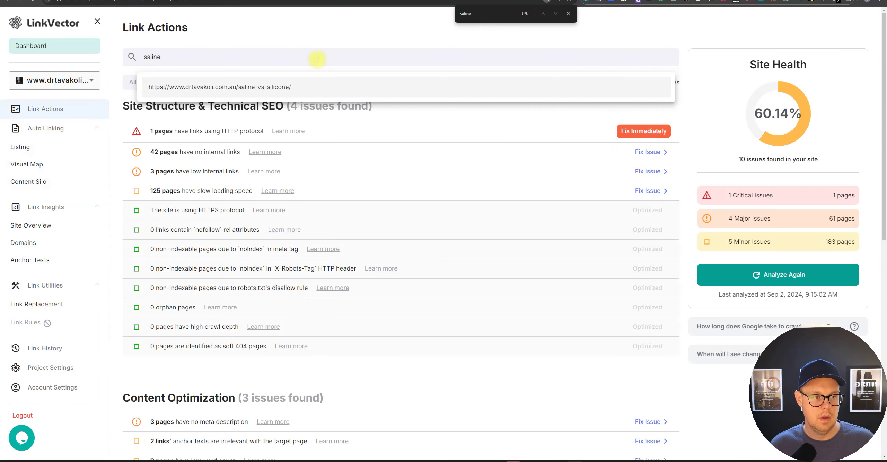
left_click(240, 87)
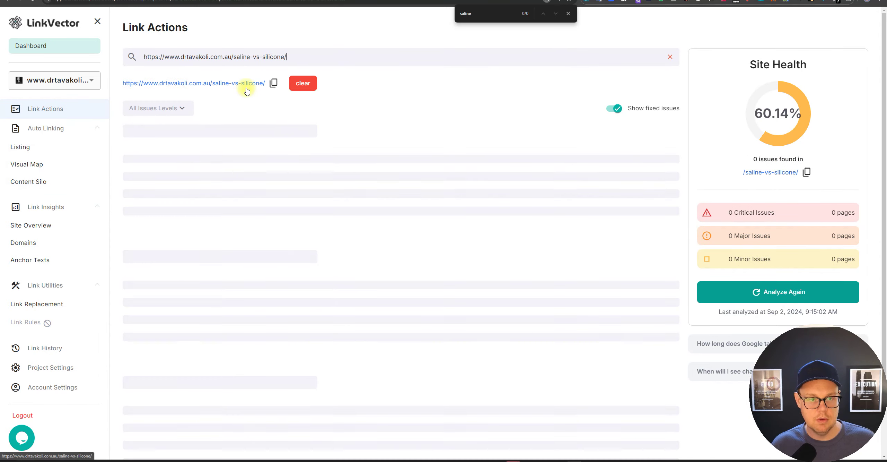
key("ctrl+plus")
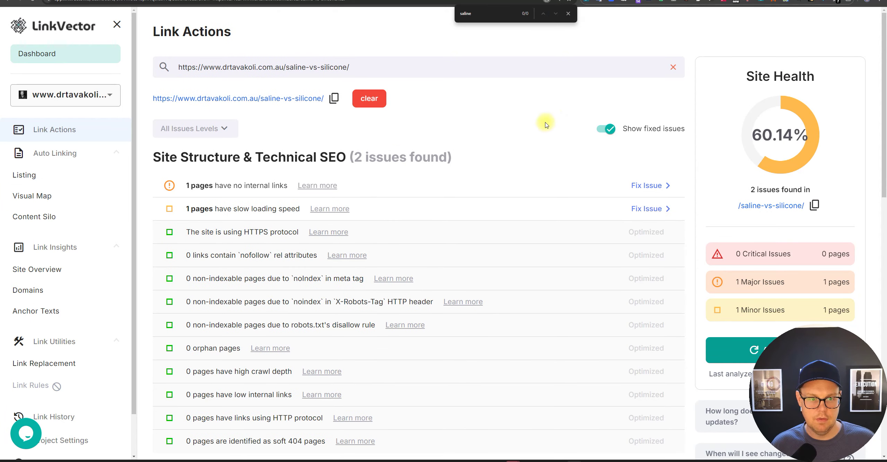
left_click_drag(197, 184, 272, 185)
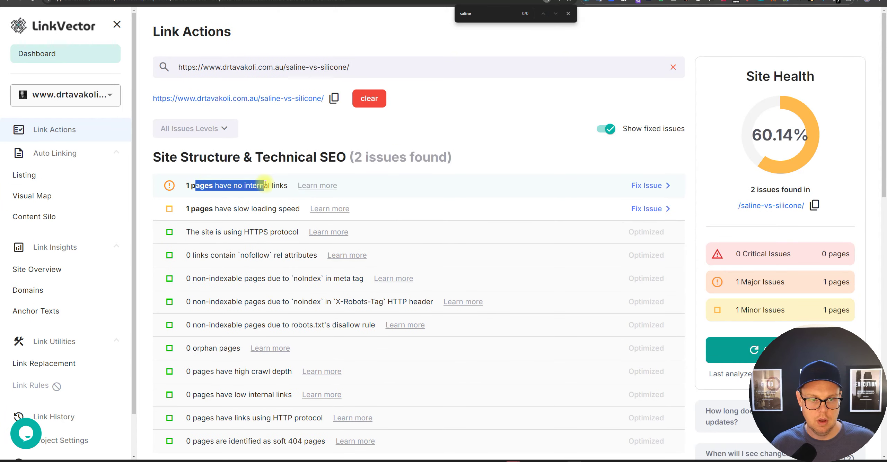
- Open the no-internal-links fix for the Saline vs Silicone Implants page, read its link suggestions, and close them
left_click(648, 185)
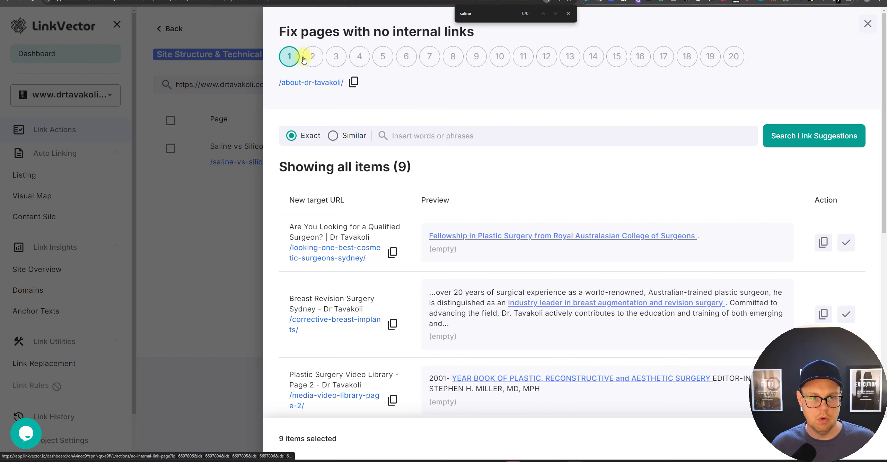
left_click(229, 79)
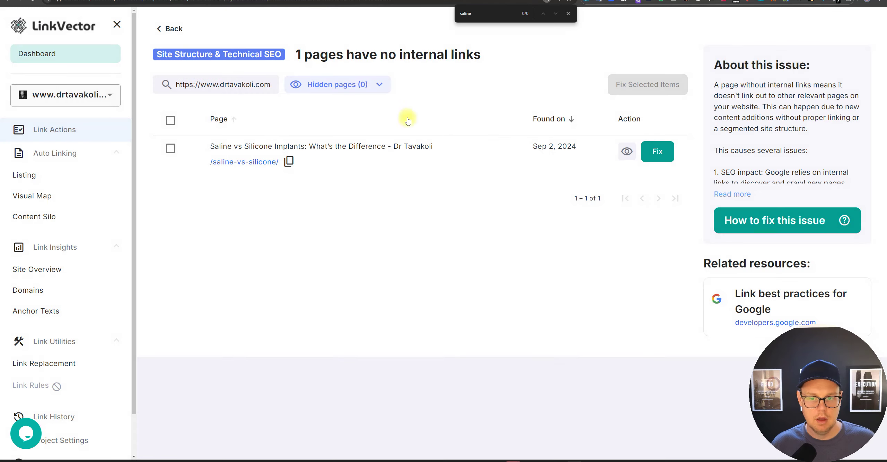
left_click(654, 153)
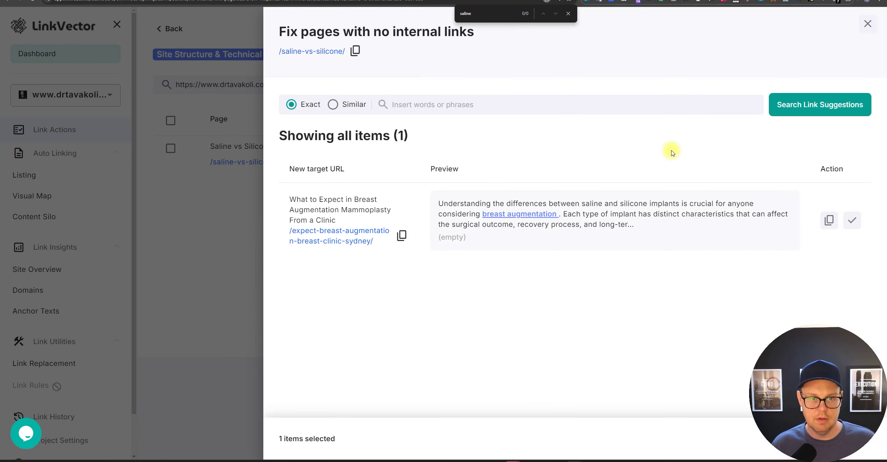
left_click(240, 188)
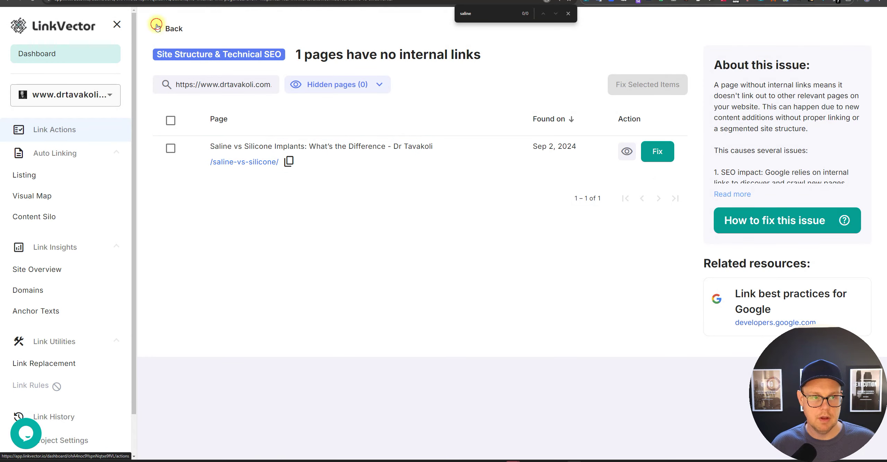
- Return to Link Actions, filter by the /saline-vs-silicone/ page again, and reopen the fix for its no-internal-links issue
left_click(172, 28)
left_click(244, 67)
type("saline")
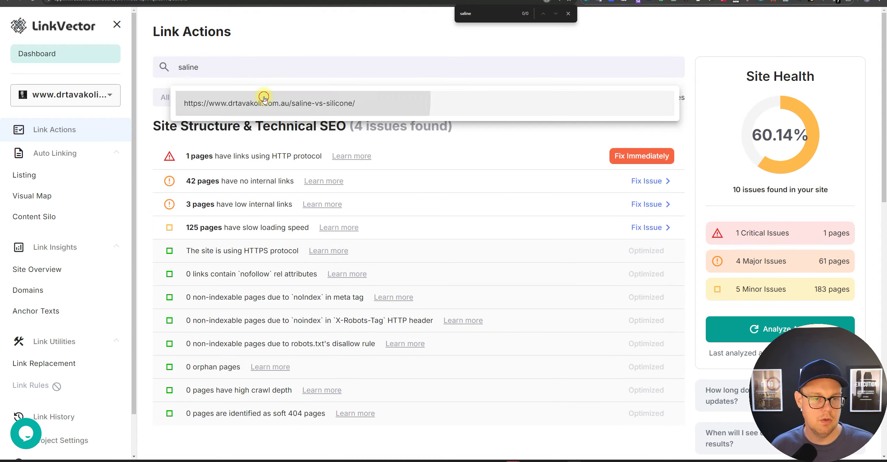
left_click(259, 101)
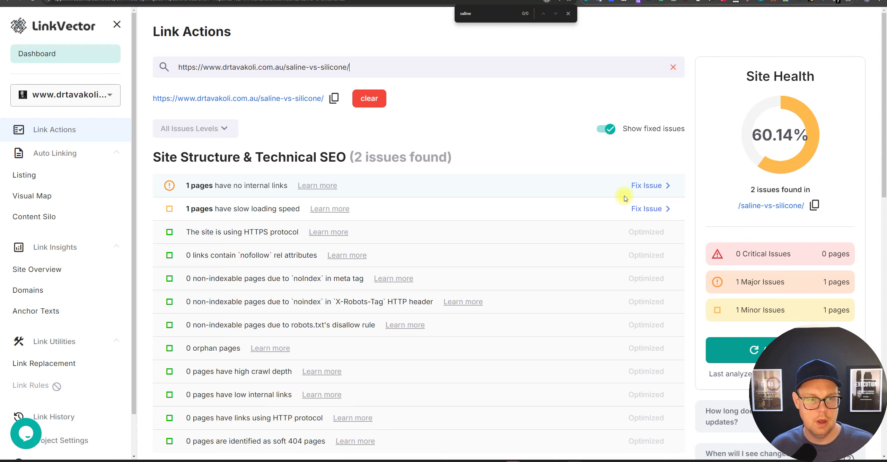
left_click(644, 186)
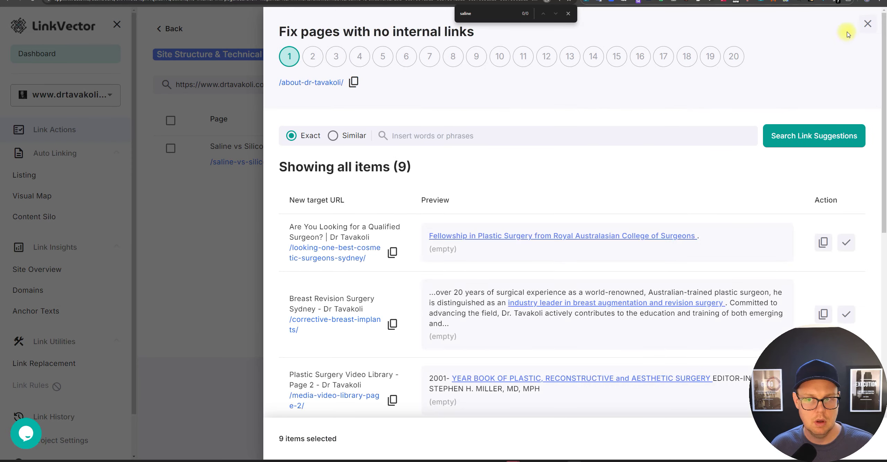
- Close the fix shown for another page, open the no-internal-links fix for /saline-vs-silicone/ and enlarge the browser view
left_click(867, 27)
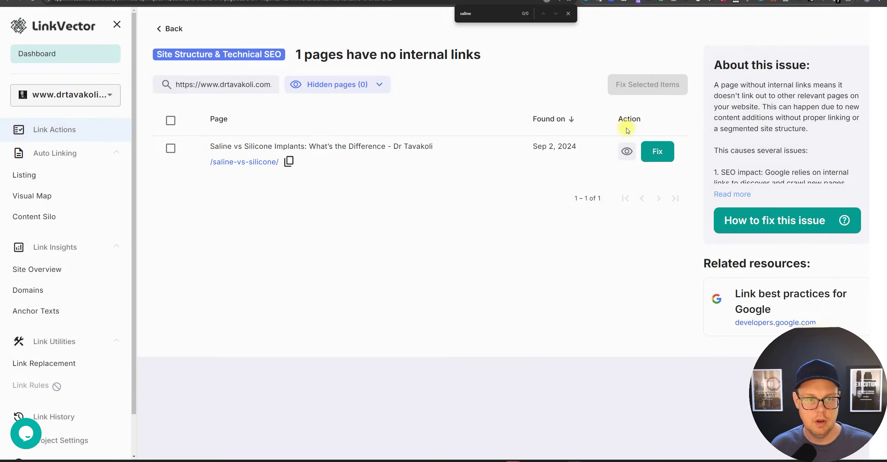
left_click(654, 150)
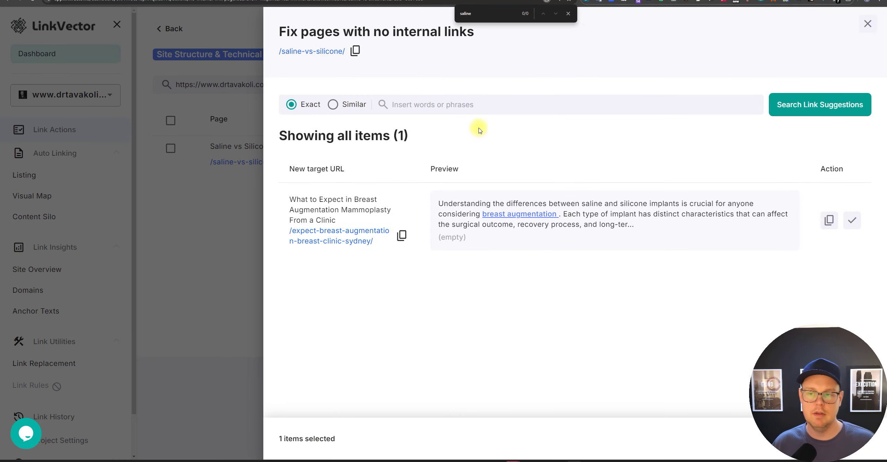
key("ctrl+plus")
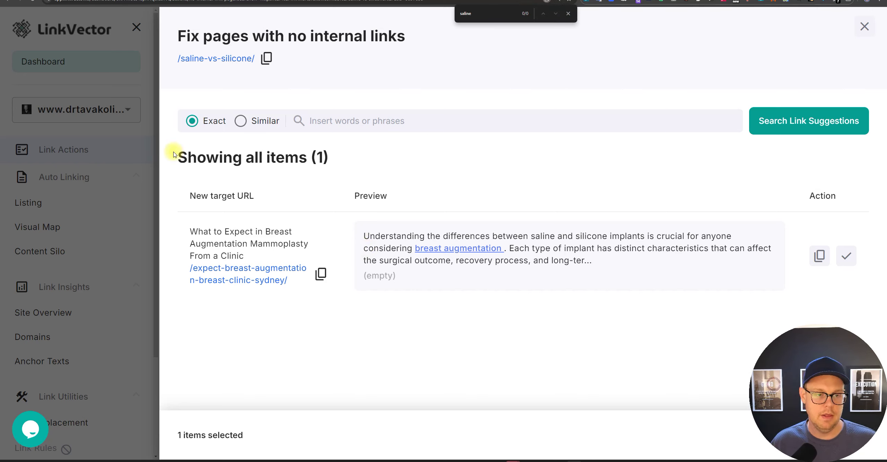
- Read the link suggestion for /saline-vs-silicone/, including its new target URL and the preview containing the "breast augmentation" anchor
left_click_drag(174, 154, 335, 167)
left_click(335, 167)
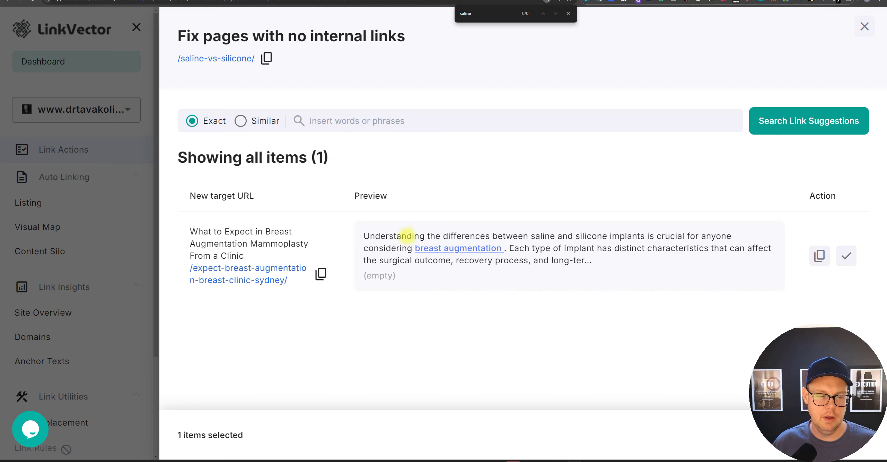
left_click_drag(191, 232, 251, 244)
left_click(259, 259)
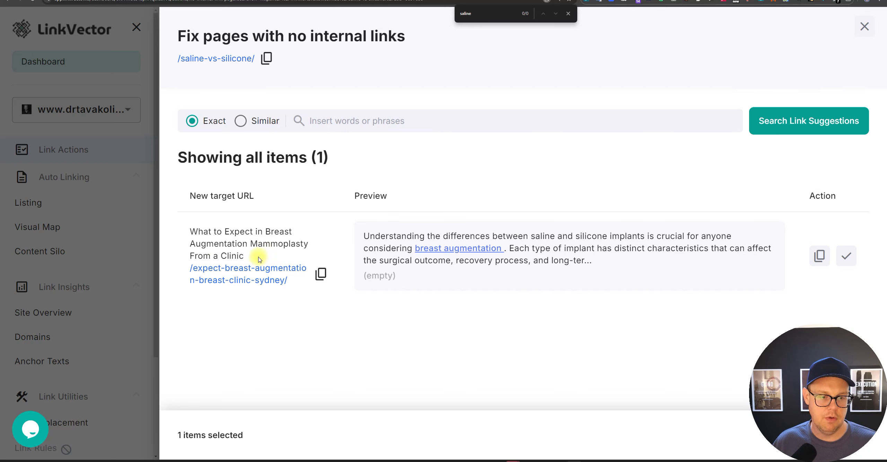
left_click_drag(191, 260, 496, 247)
left_click(391, 236)
left_click(552, 250)
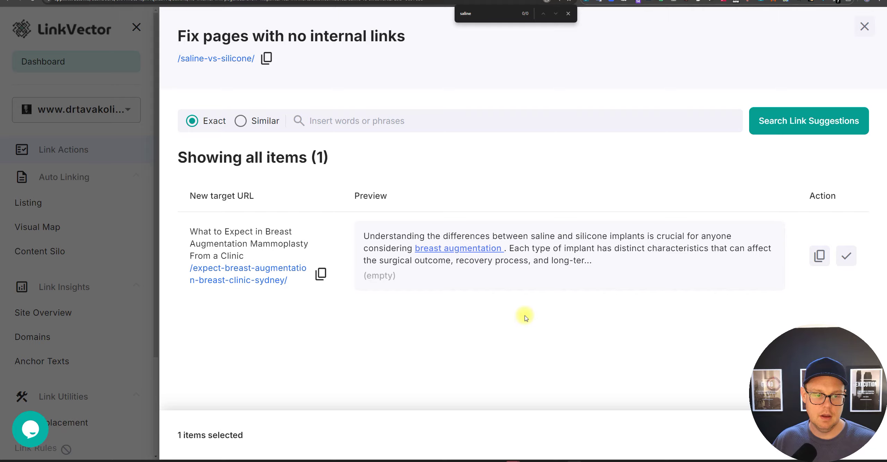
- Start a screenshot selection around the /saline-vs-silicone/ link suggestion and dismiss it without saving
key("Print")
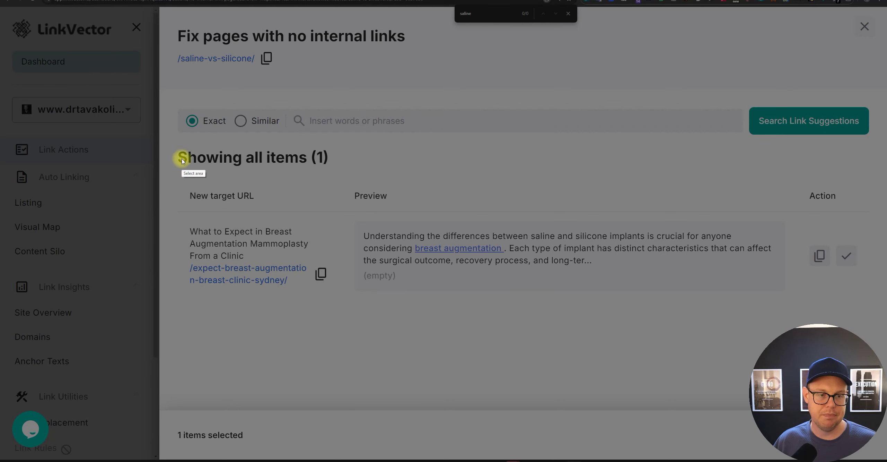
left_click_drag(168, 142, 460, 266)
left_click_drag(511, 284, 646, 327)
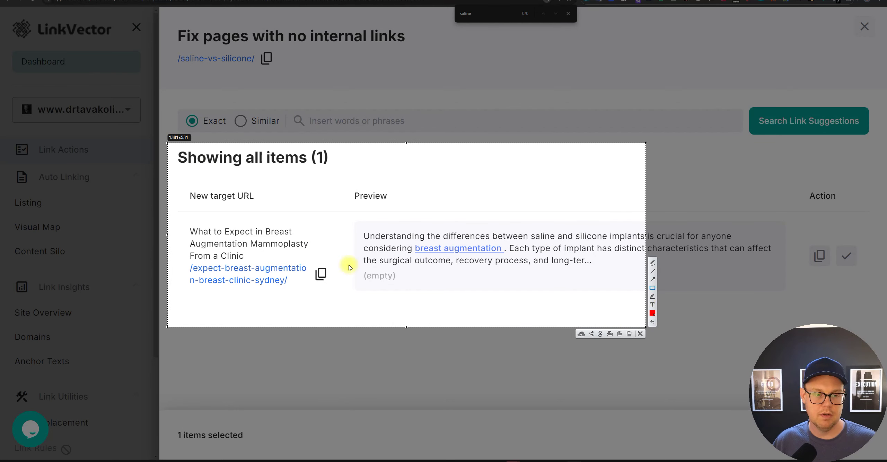
left_click_drag(253, 262, 320, 274)
left_click_drag(405, 240, 507, 255)
left_click(640, 334)
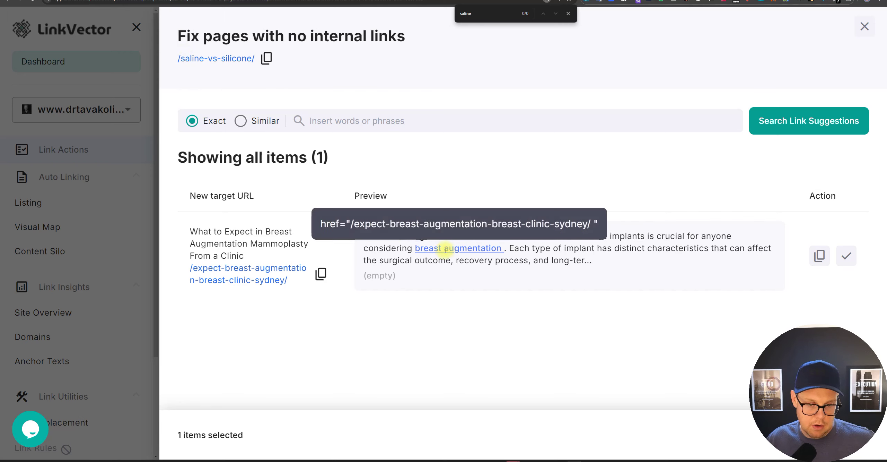
- Review the preview sentence around the suggested "breast augmentation" link and close the fix
left_click_drag(370, 236, 600, 264)
left_click(605, 263)
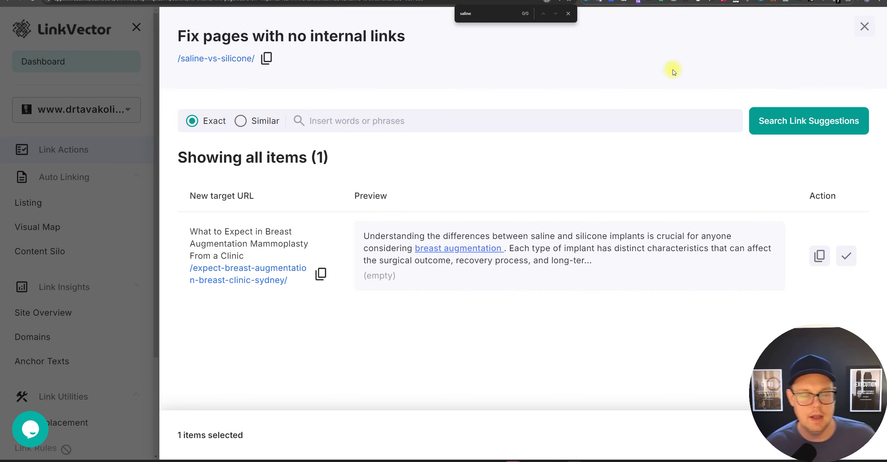
left_click(865, 27)
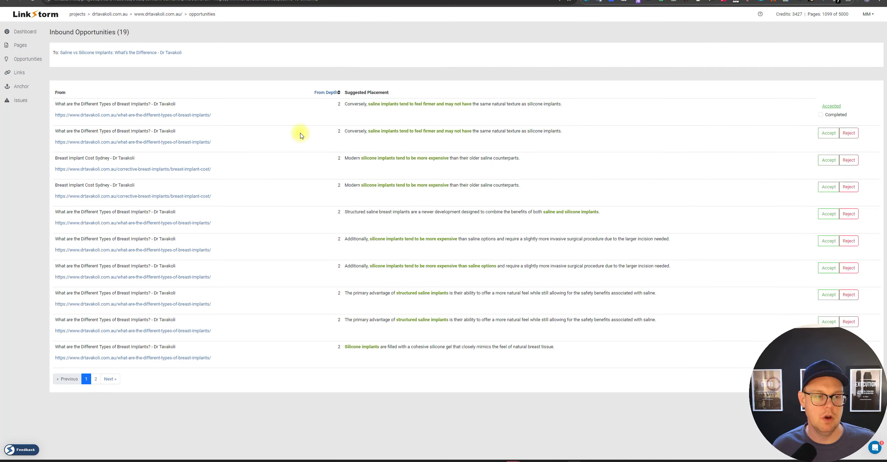
- In LinkStorm, enlarge the page to 110% and examine the inbound opportunities and suggested placements for the Saline vs Silicone Implants page
key("ctrl+plus")
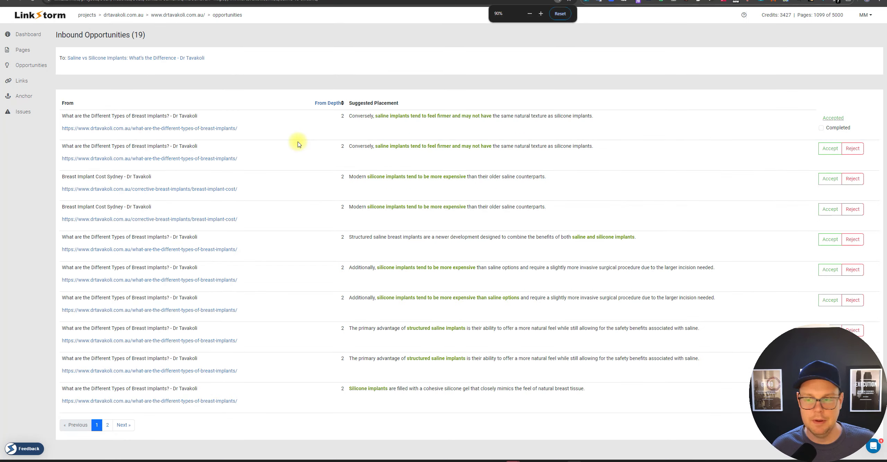
scroll(301, 144, "down", 1)
key("ctrl+plus")
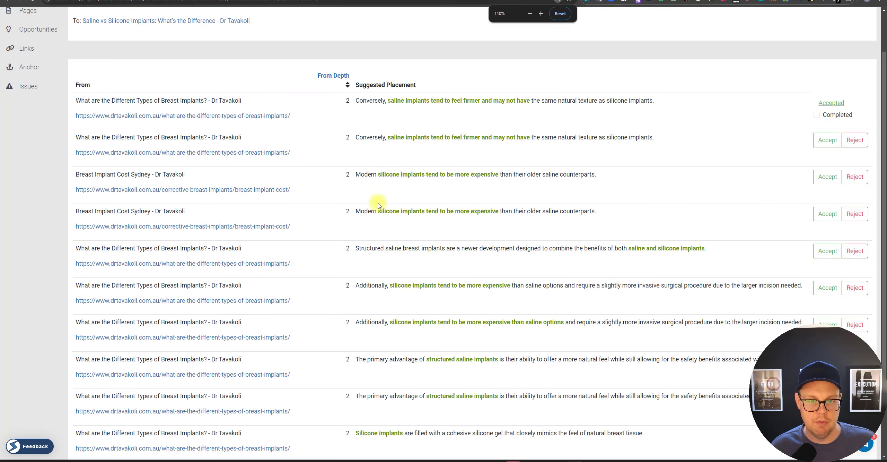
scroll(413, 221, "down", 2)
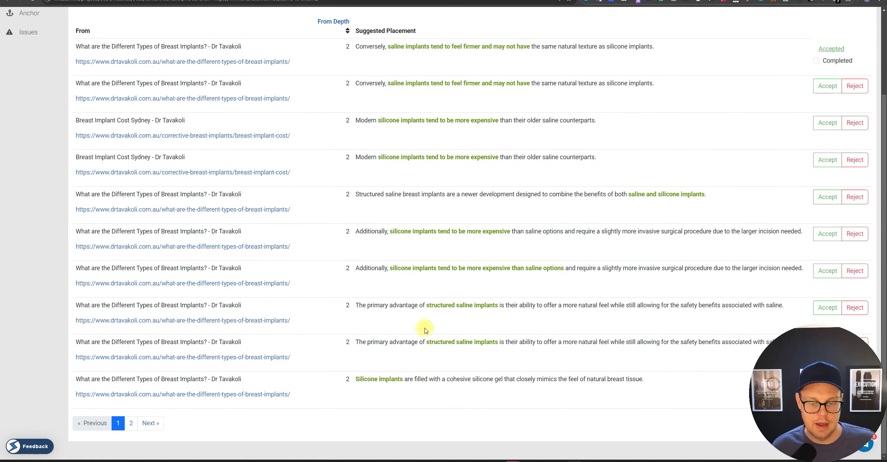
scroll(446, 349, "up", 4)
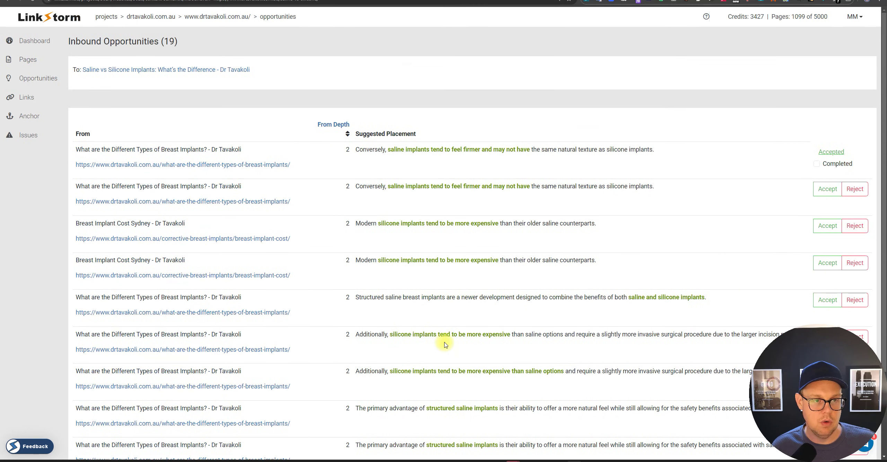
left_click_drag(71, 40, 177, 41)
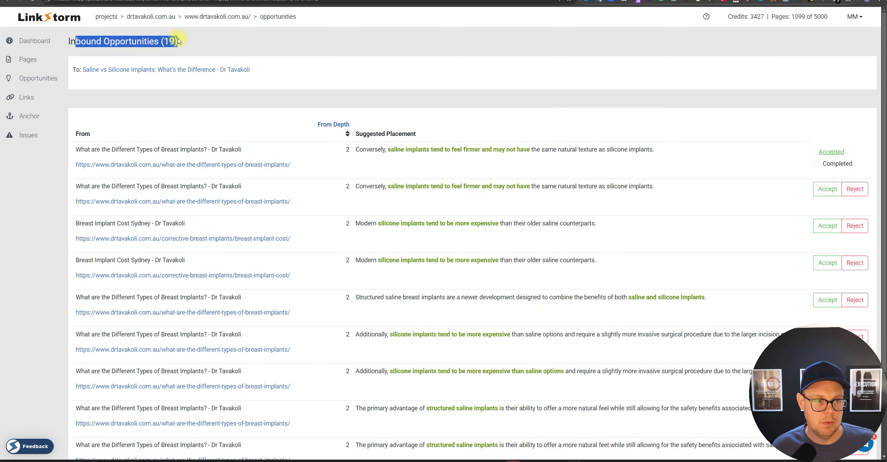
left_click(178, 41)
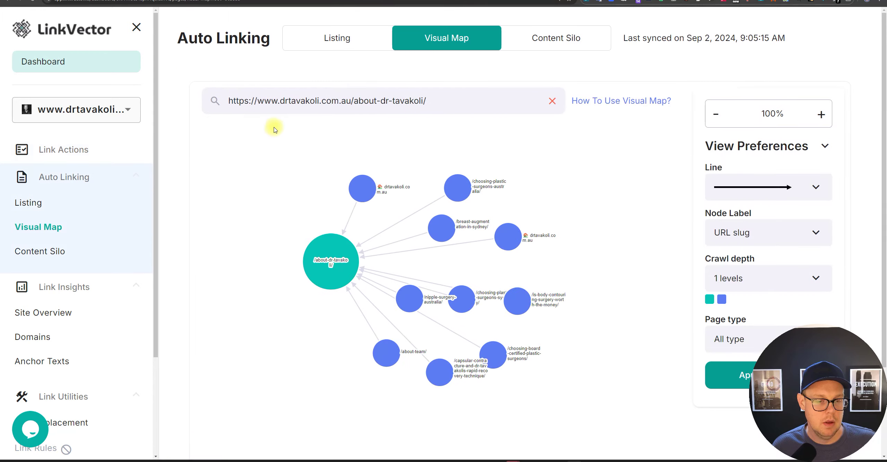
- In LinkVector, open the Anchor Texts insights and examine the anchor text distribution, target URLs, anchor types and links to target
scroll(127, 232, "down", 3)
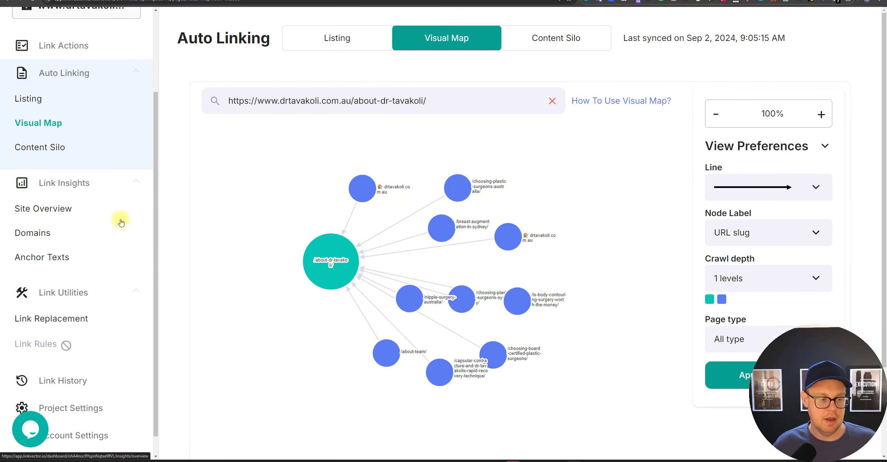
scroll(107, 219, "up", 3)
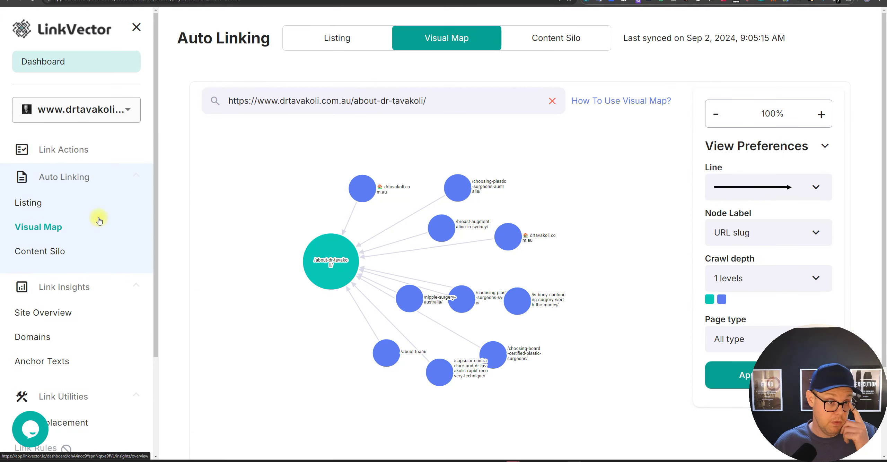
scroll(99, 220, "down", 3)
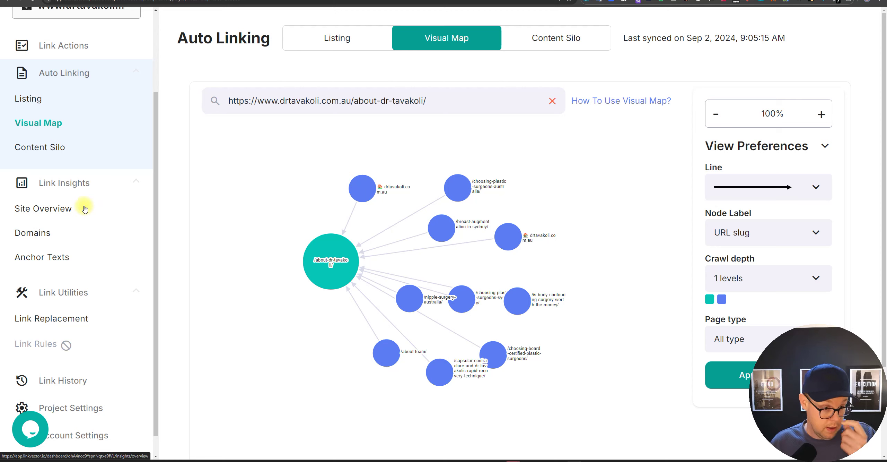
left_click(62, 257)
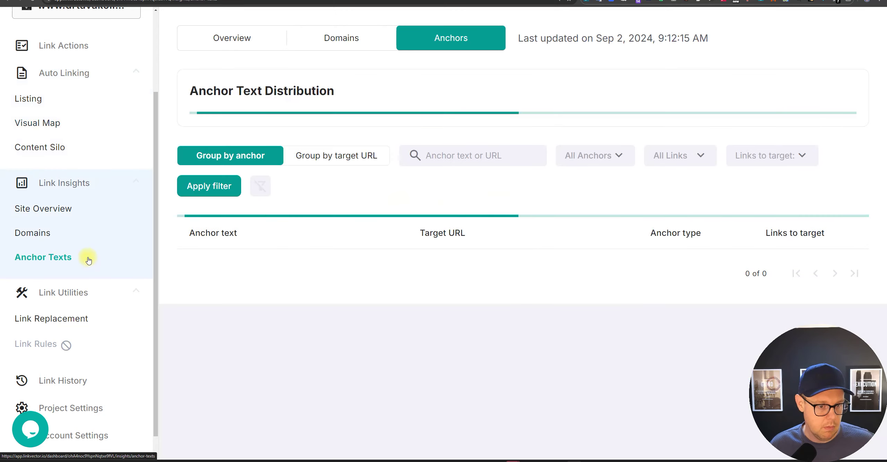
scroll(378, 194, "down", 5)
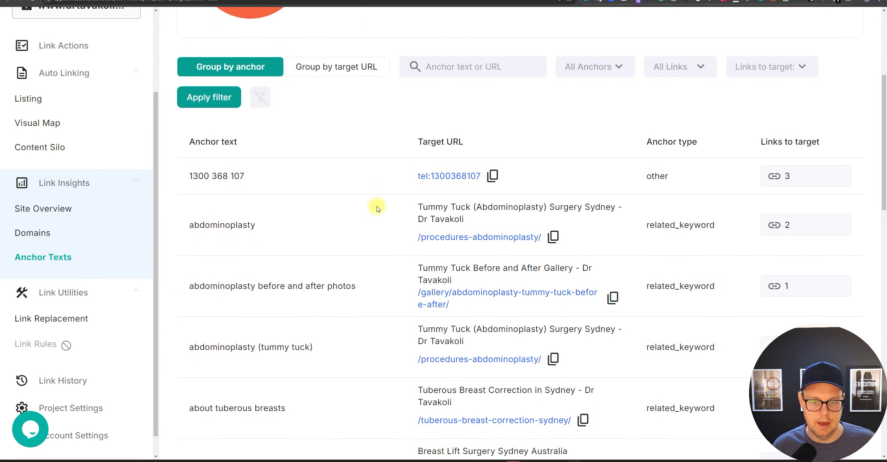
scroll(378, 205, "up", 4)
scroll(377, 205, "down", 4)
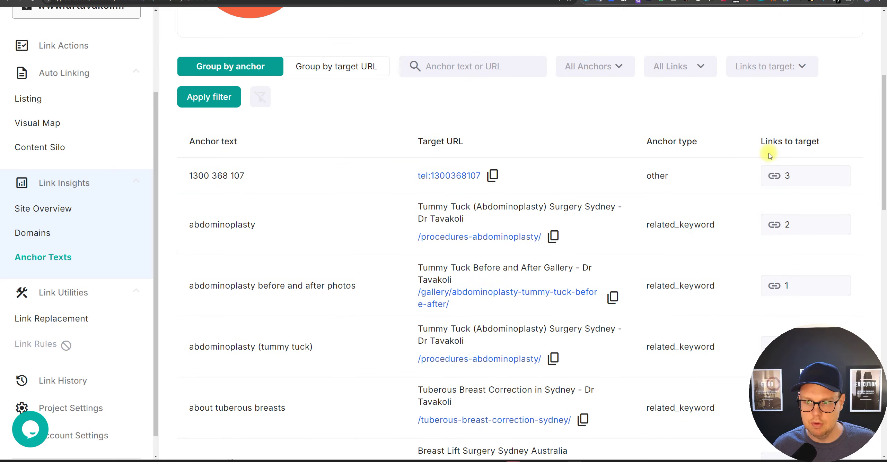
scroll(767, 184, "down", 8)
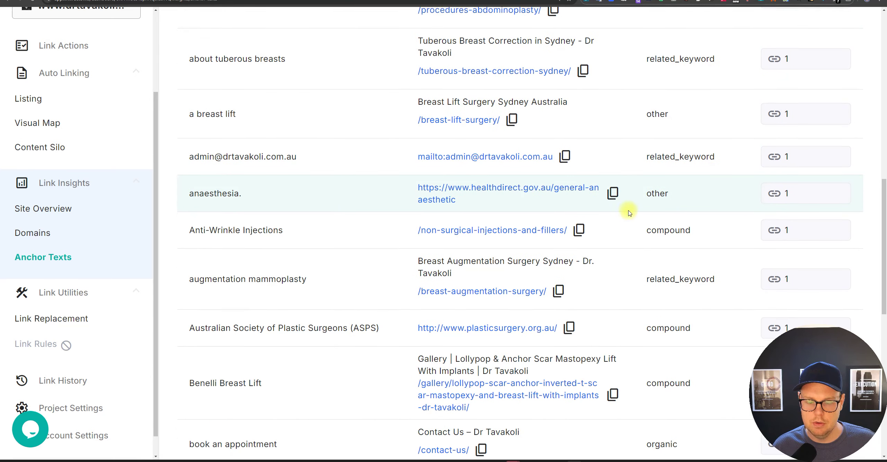
scroll(630, 212, "down", 8)
scroll(630, 211, "up", 16)
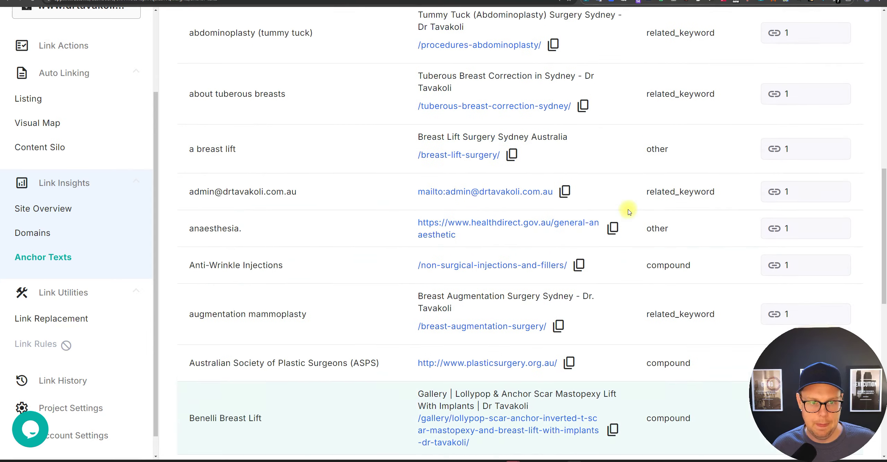
- Try grouping the anchor texts by target URL
left_click(343, 193)
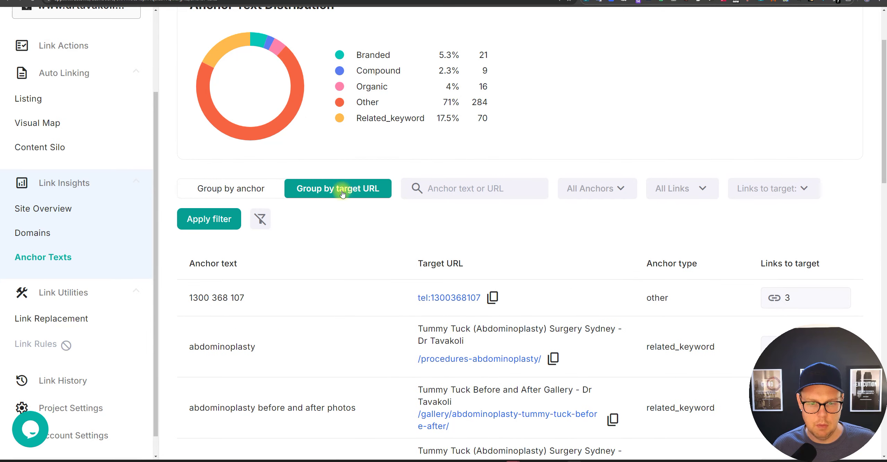
left_click(488, 193)
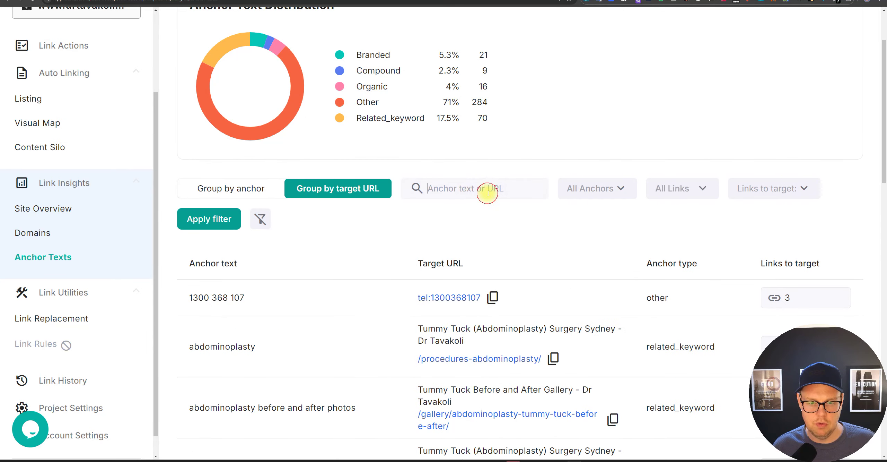
left_click(390, 194)
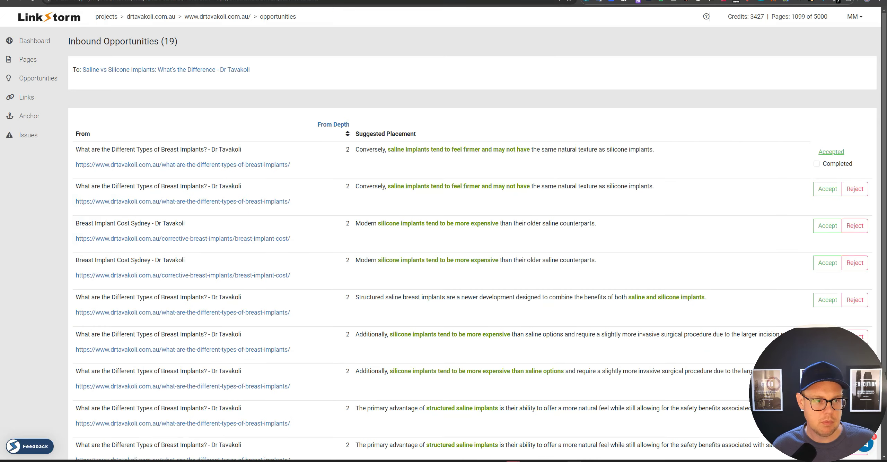
- In LinkStorm, open the site's anchor list and check the internal links column
left_click(41, 119)
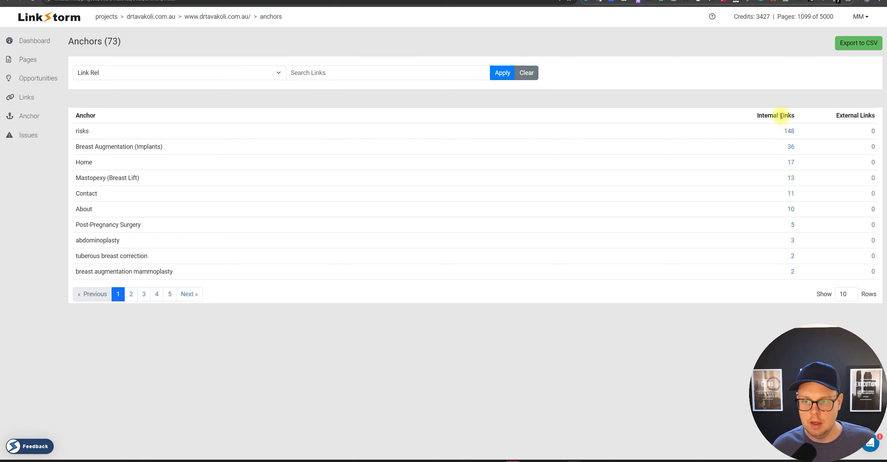
triple_click(757, 115)
left_click(757, 114)
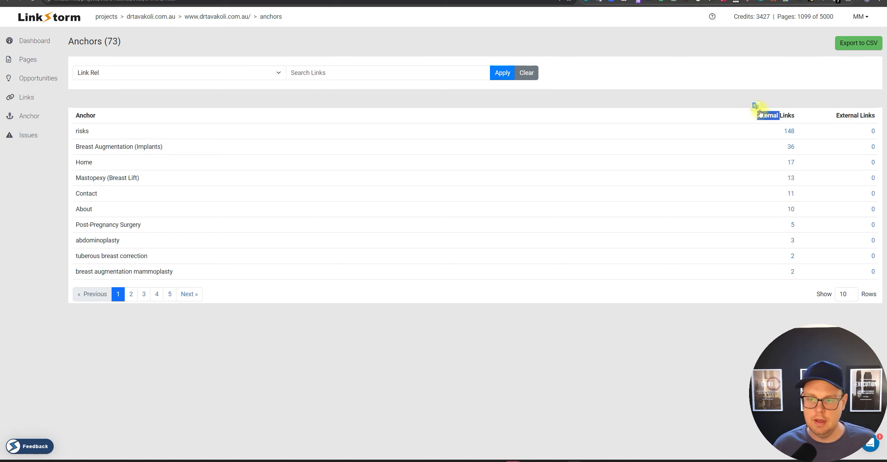
right_click(785, 112)
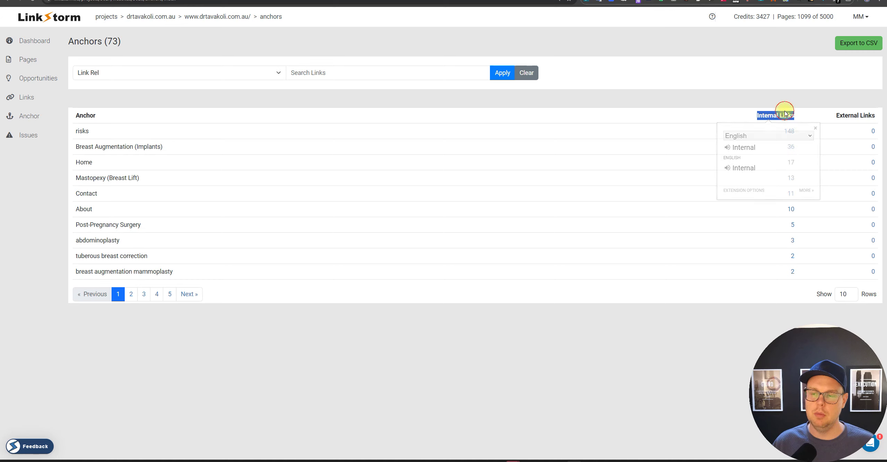
left_click(794, 113)
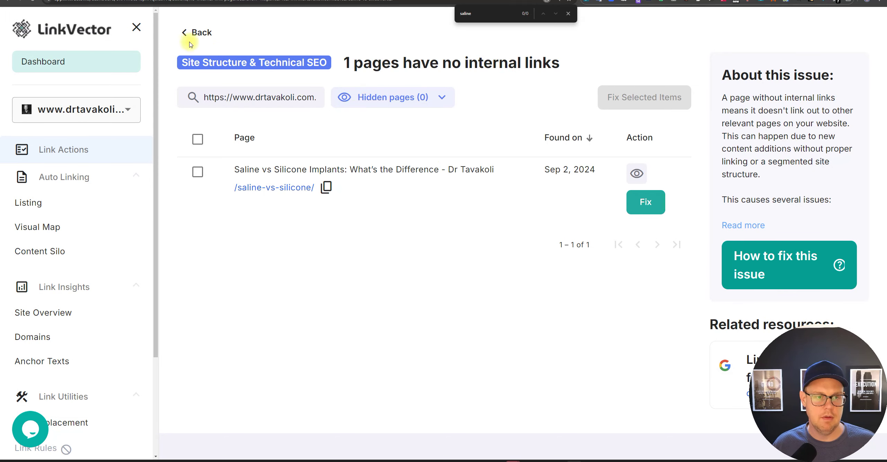
- In LinkVector, return to the Anchor Texts insights, reduce the page to 150% and examine the anchors grouped by anchor with their targets and types
left_click(189, 37)
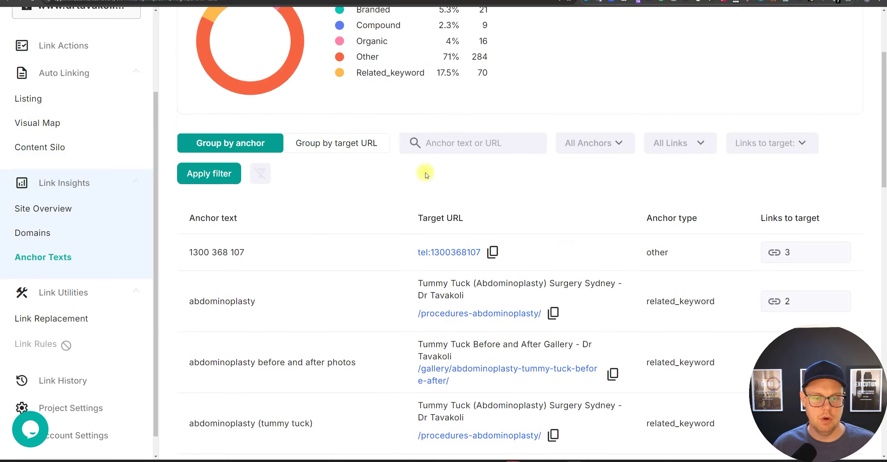
scroll(427, 175, "down", 3)
key("ctrl+minus")
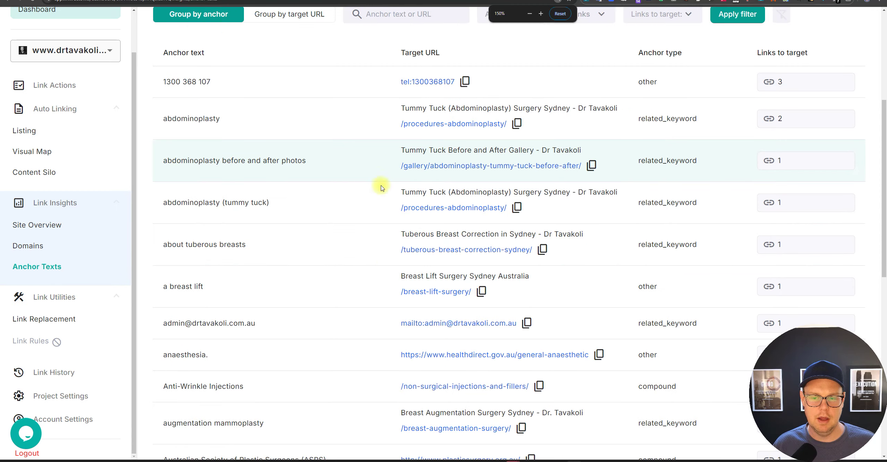
scroll(380, 187, "down", 8)
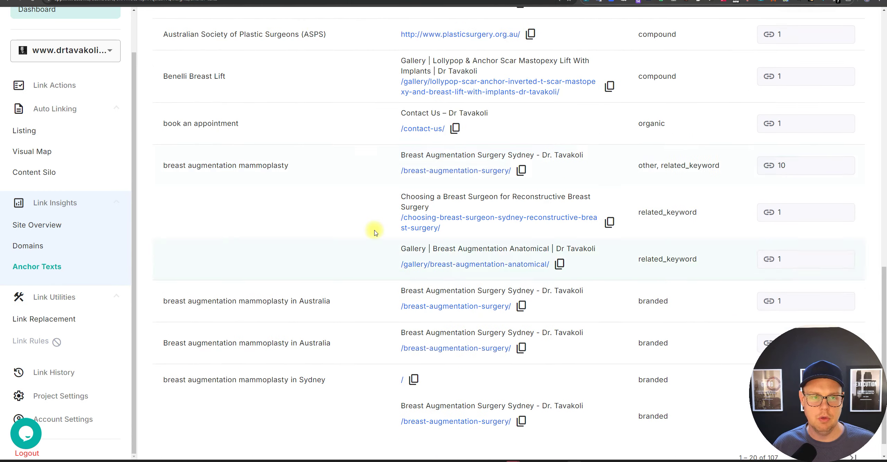
scroll(375, 232, "up", 8)
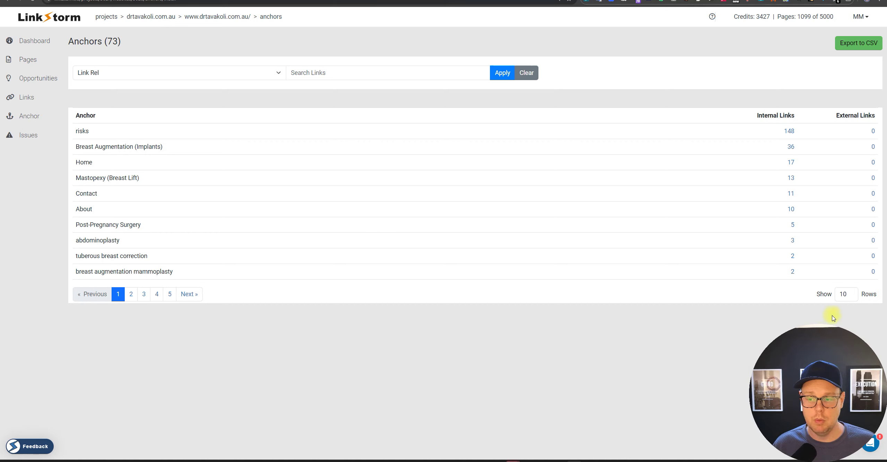
- In LinkStorm, show more rows in the anchor list, enlarge the page to 125% and review the anchors' internal and external links
left_click(845, 294)
left_click(855, 332)
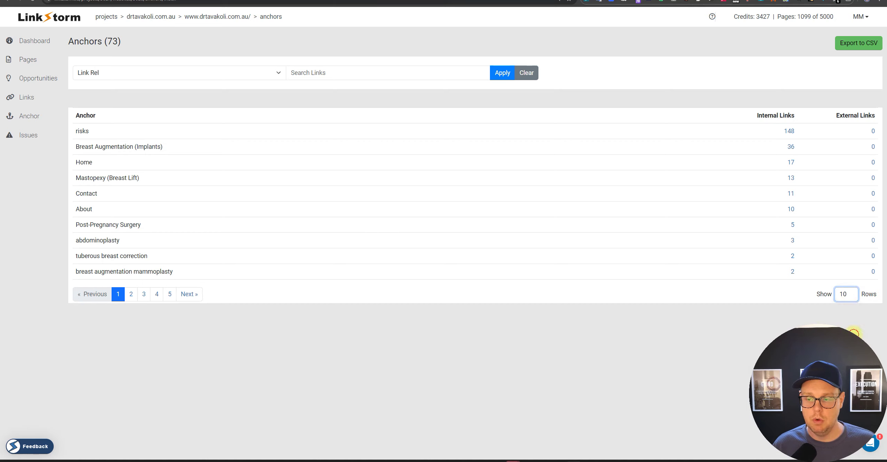
left_click(854, 330)
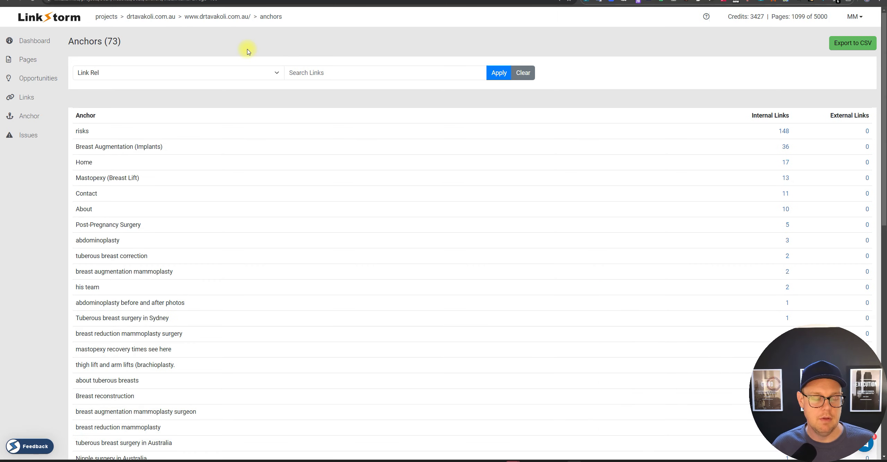
key("ctrl+plus")
key("ctrl+plus")
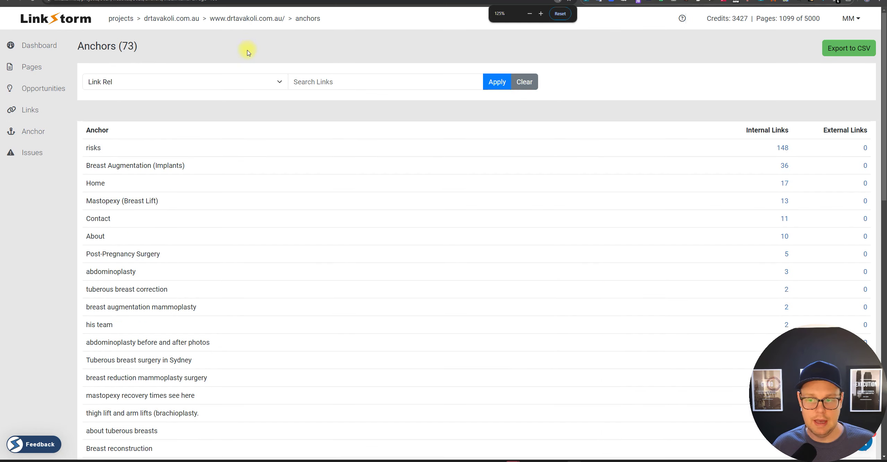
scroll(248, 52, "down", 15)
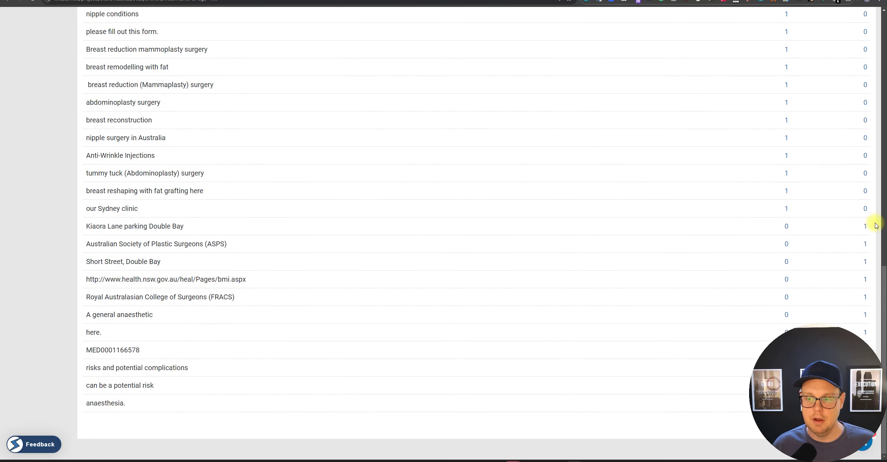
left_click_drag(884, 312, 883, 52)
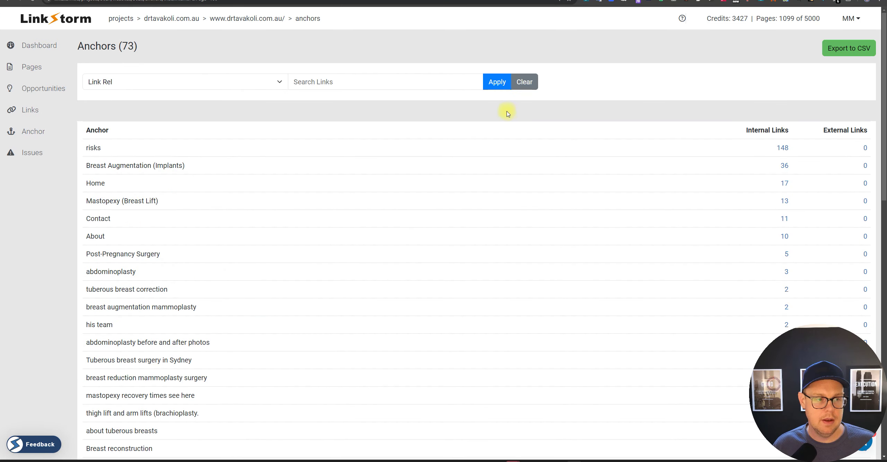
- In LinkVector, open Link Replacement, enlarge the page and read how links and anchor text can be searched, replaced and tracked
key("ctrl+Tab")
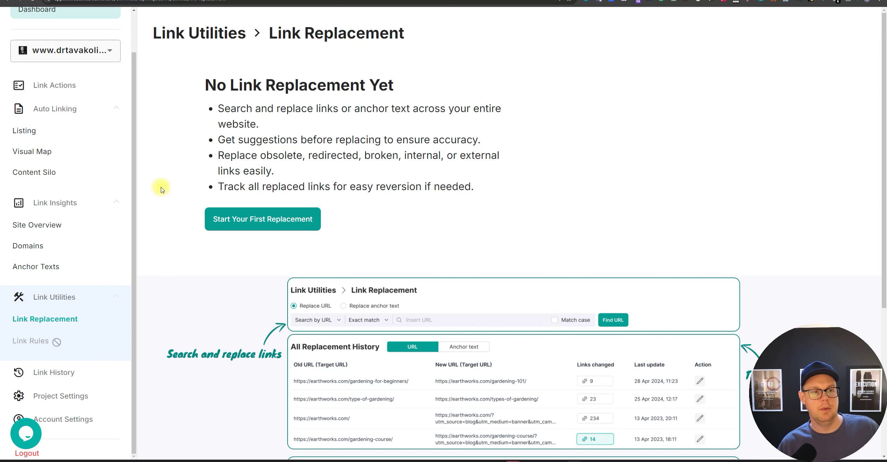
mouse_move(84, 352)
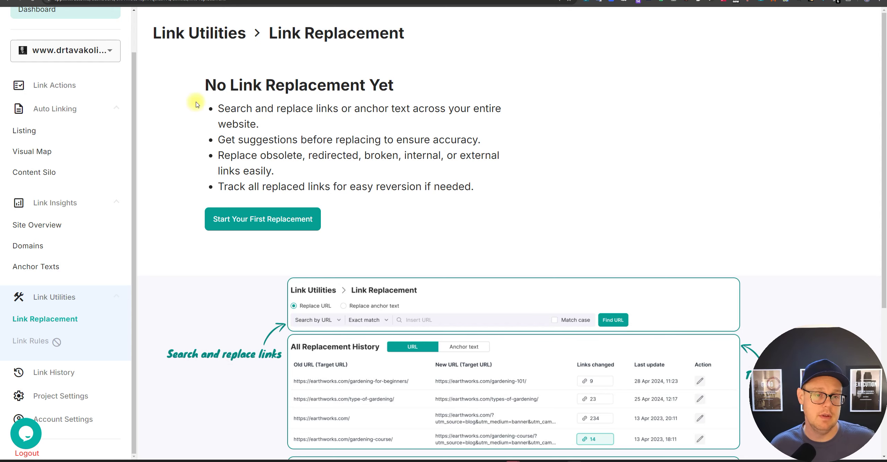
left_click_drag(201, 83, 511, 192)
left_click(512, 205)
scroll(485, 254, "down", 3)
key("ctrl+plus")
key("ctrl+plus")
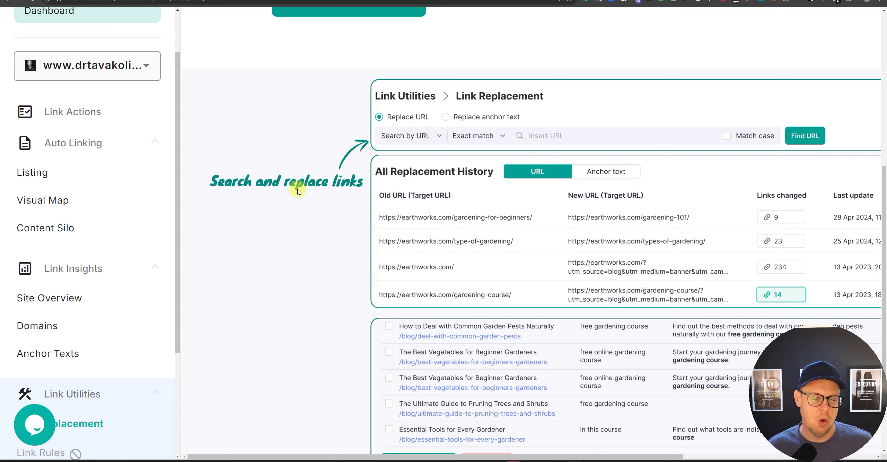
scroll(297, 198, "up", 8)
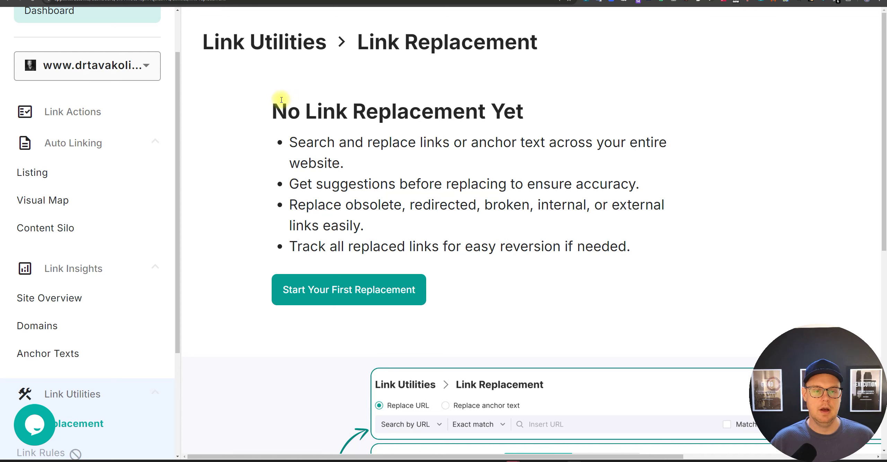
mouse_move(288, 106)
left_mouse_down()
mouse_move(640, 210)
mouse_move(678, 245)
mouse_move(341, 123)
mouse_move(285, 111)
left_mouse_up()
left_click(285, 112)
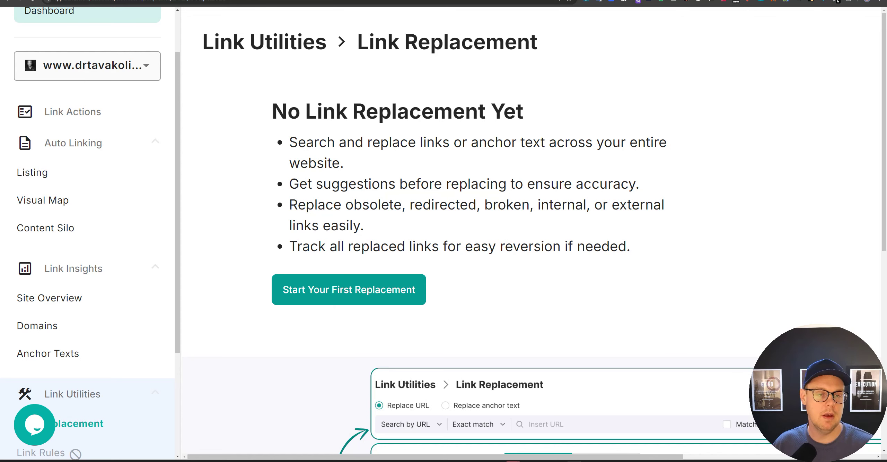
- Return to LinkStorm's anchor list and check the total number of anchors for the site
key("ctrl+Tab")
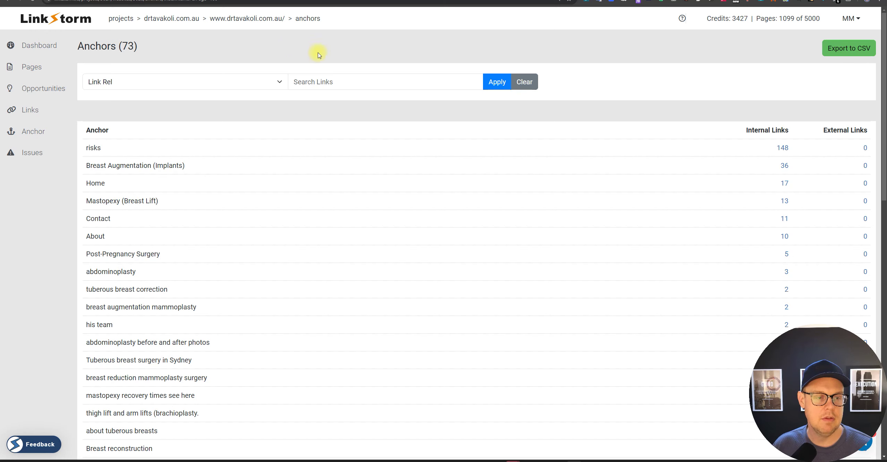
left_click_drag(78, 46, 164, 45)
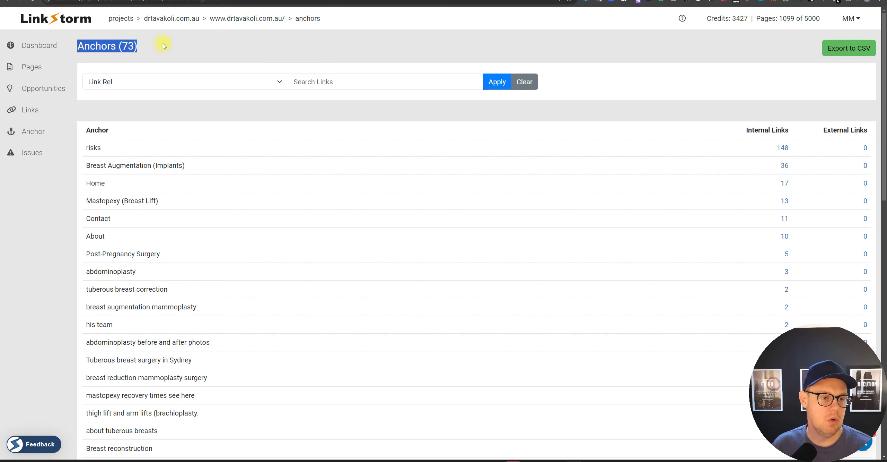
left_click(164, 45)
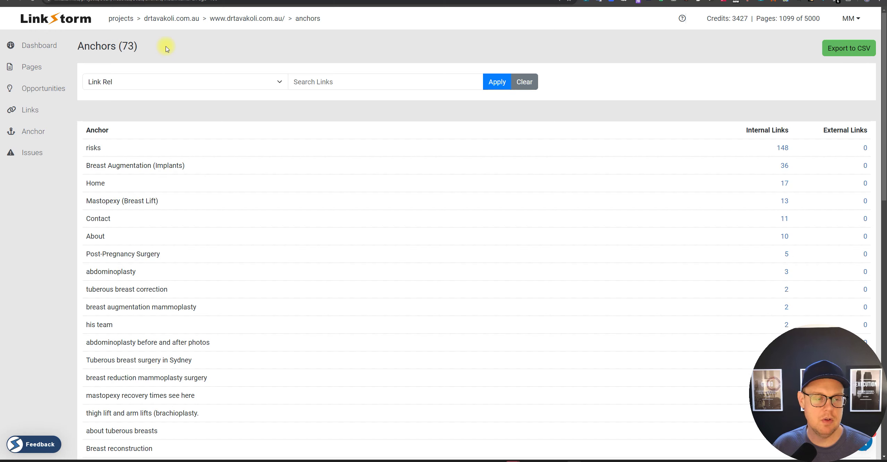
left_click_drag(78, 45, 179, 51)
left_click(182, 52)
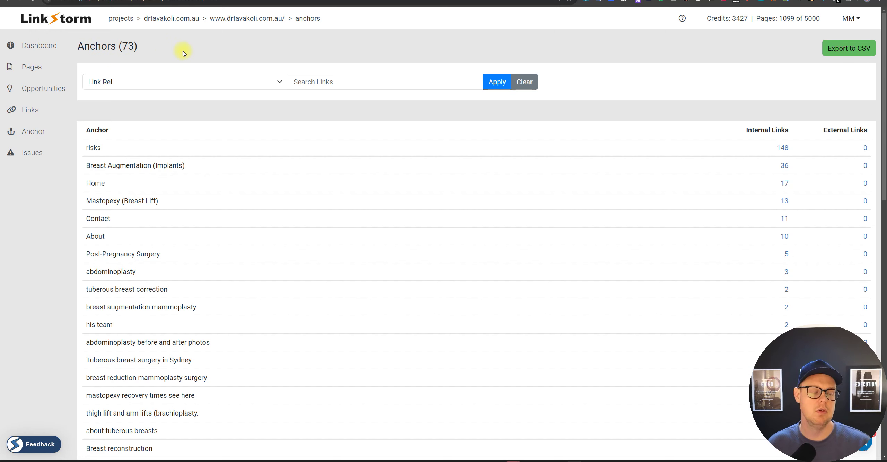
- Open the site's page list and examine the canonical, depth and semantic opportunity columns, focusing on the /breast-augmentation-surgery/ page
left_click(48, 72)
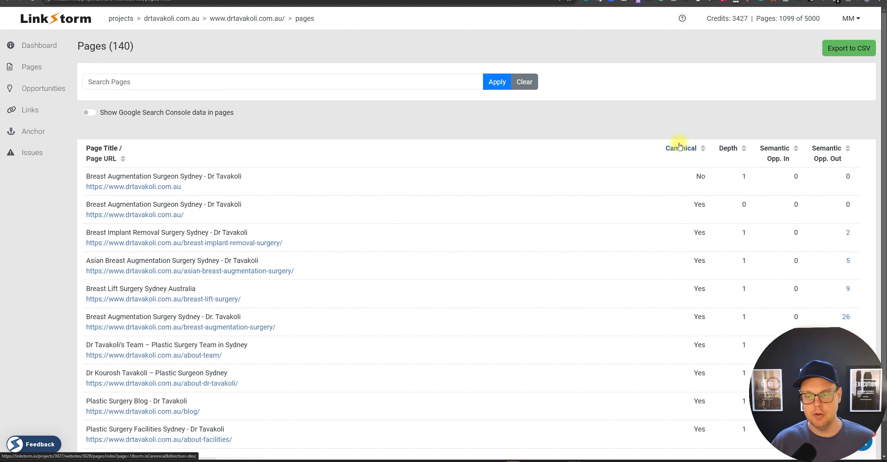
scroll(283, 222, "down", 1)
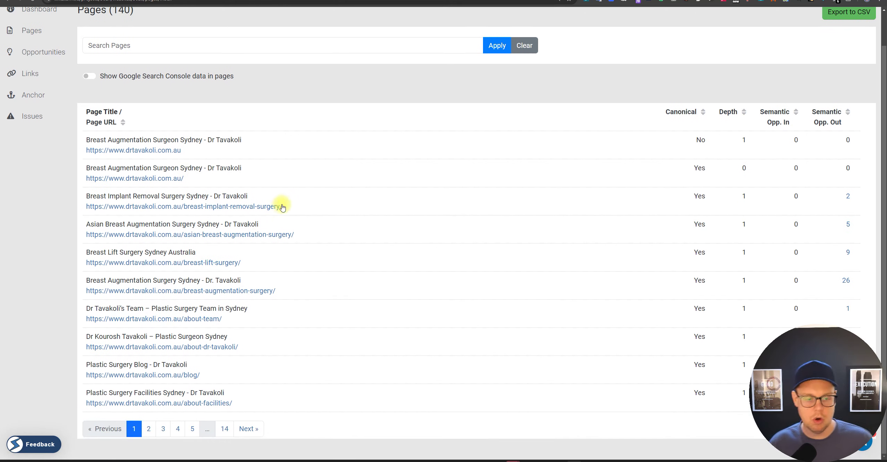
left_click_drag(279, 291, 365, 299)
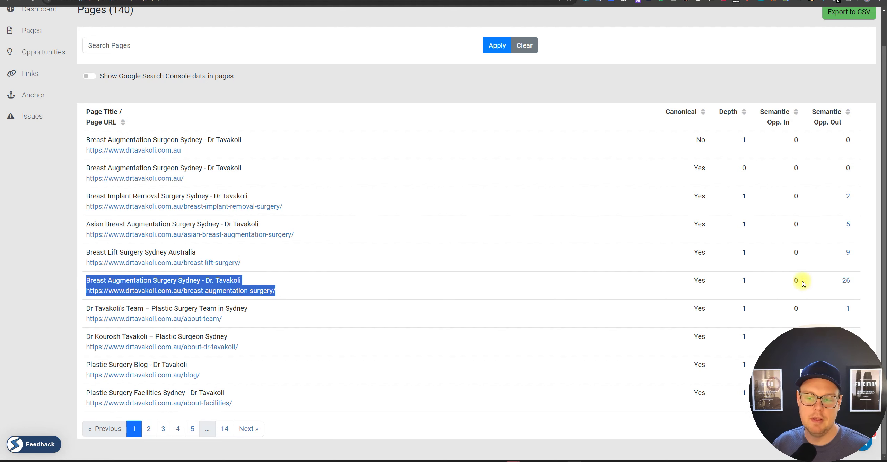
left_click(714, 283)
left_click_drag(713, 284, 857, 290)
left_click(861, 282)
left_click(693, 285)
left_click(859, 288)
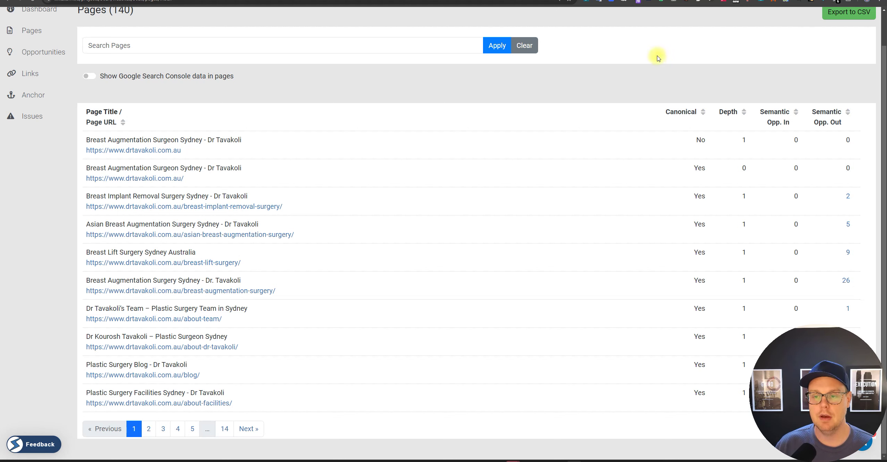
left_click_drag(646, 114, 711, 121)
left_click(620, 112)
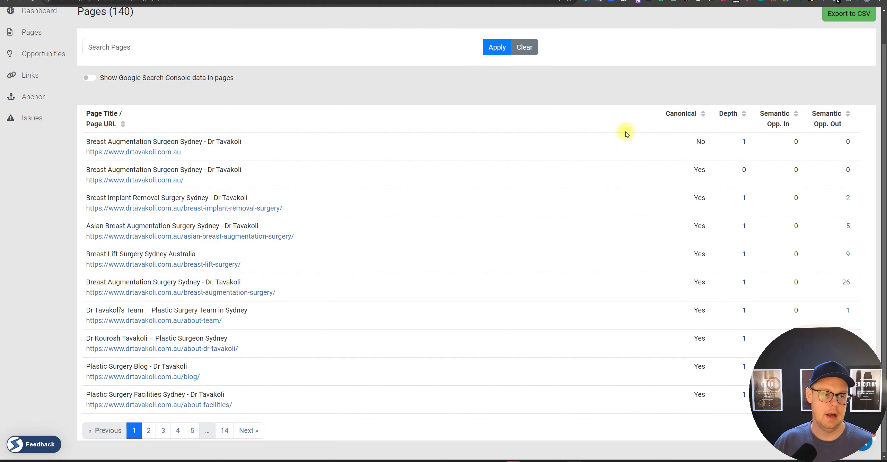
- Open the semantic similarity link opportunities and review their relevance scores, suggested placements and target pages
scroll(623, 132, "up", 1)
left_click(55, 88)
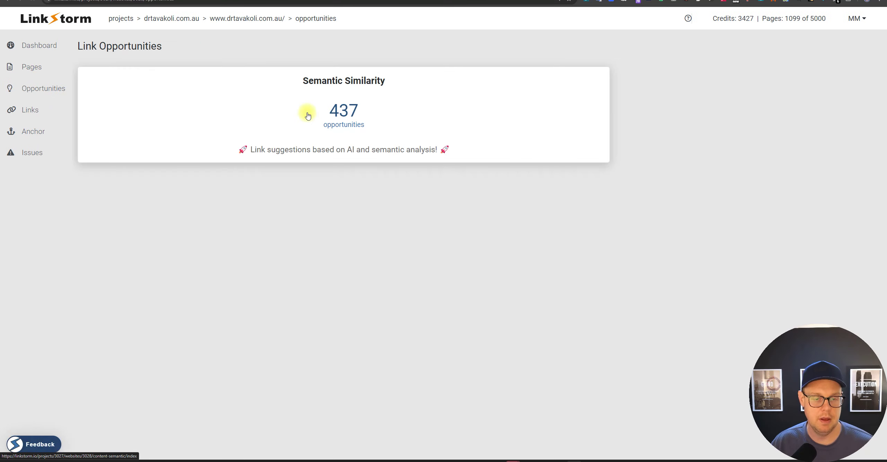
left_click(338, 113)
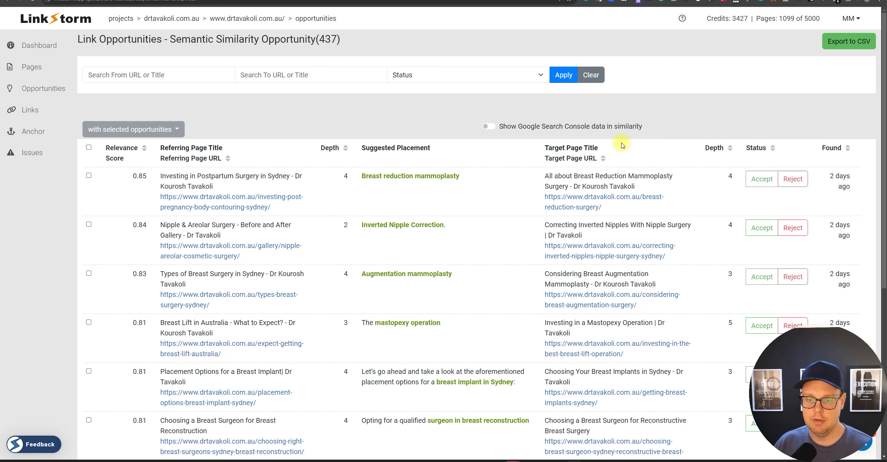
scroll(620, 142, "down", 5)
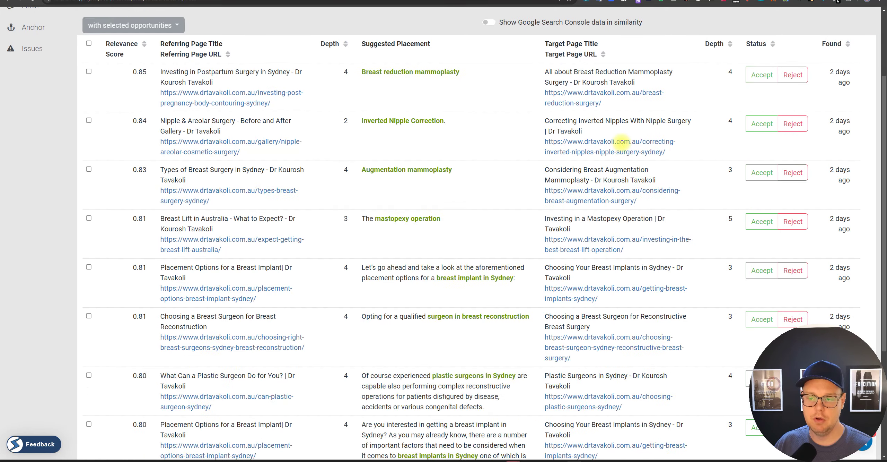
scroll(620, 142, "up", 5)
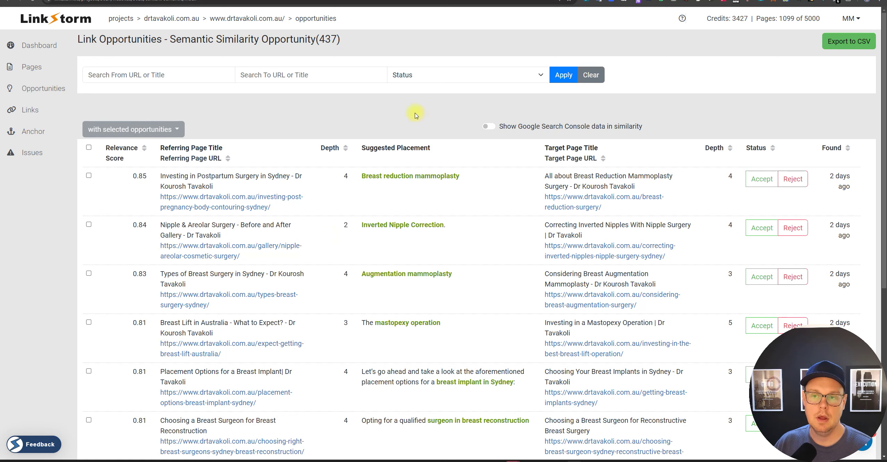
- Open the site's issues report and check the No Follow, Broken and Redirected categories
left_click(14, 153)
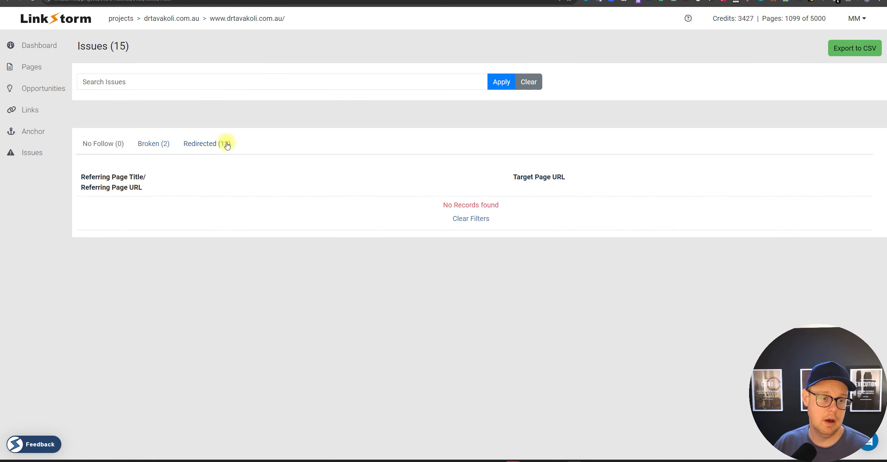
left_click_drag(82, 132, 277, 127)
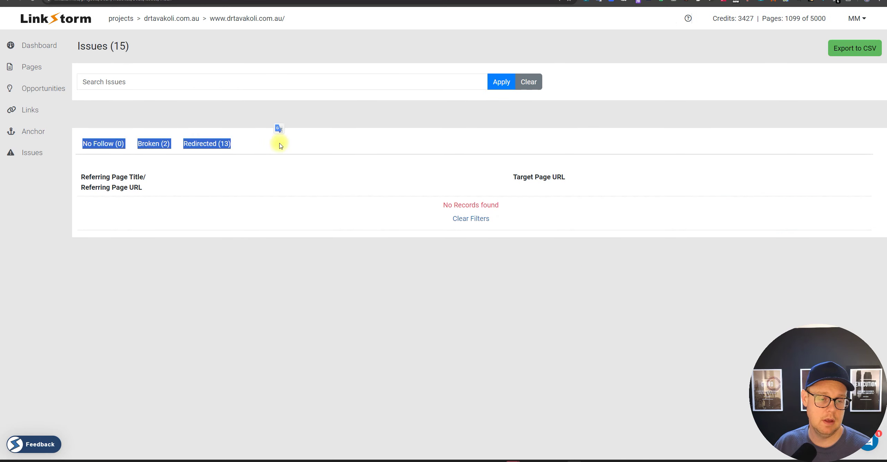
left_click(269, 142)
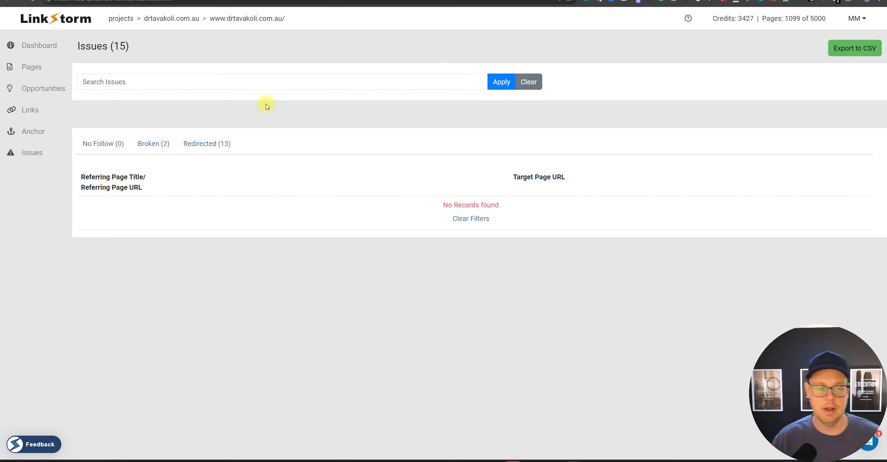
- Review the site's dashboard with its automatic link placement script, and open the LinkStorm account page
left_click(52, 54)
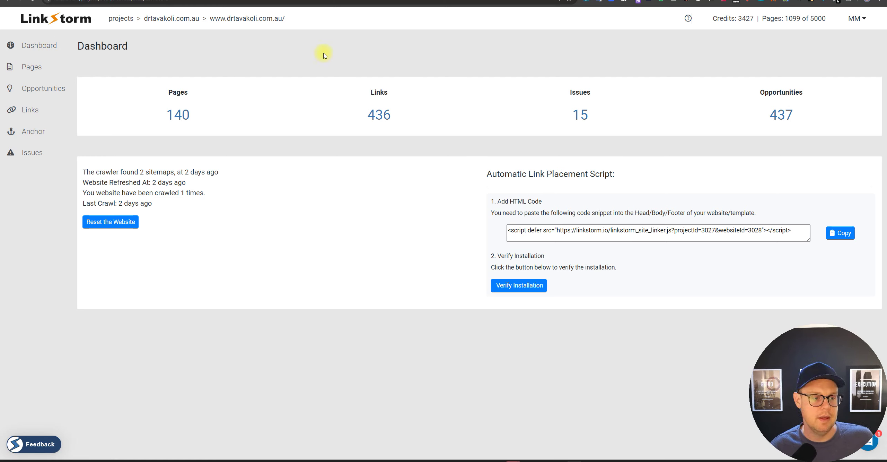
left_click(863, 19)
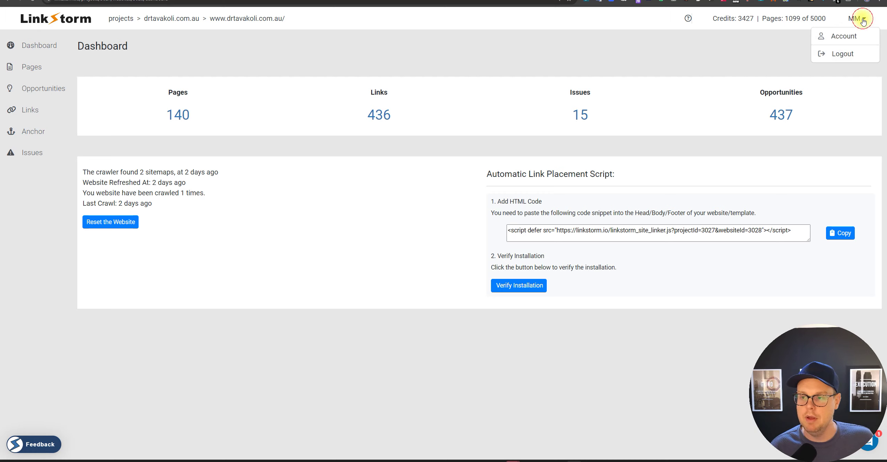
left_click(847, 37)
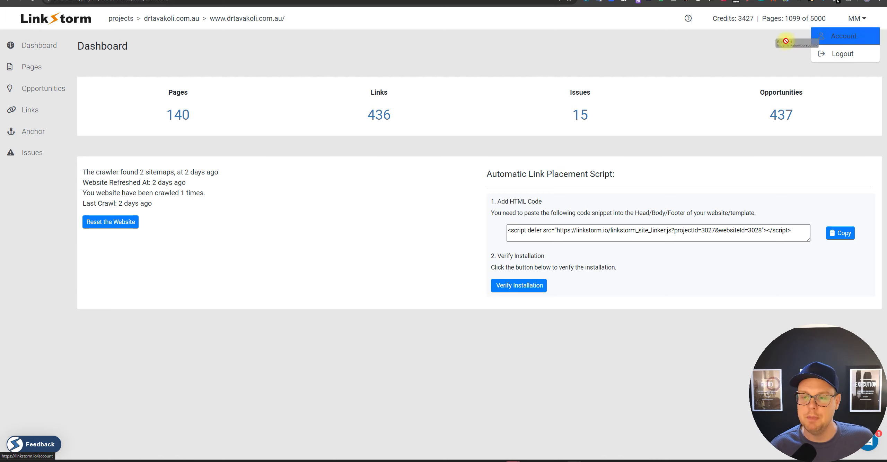